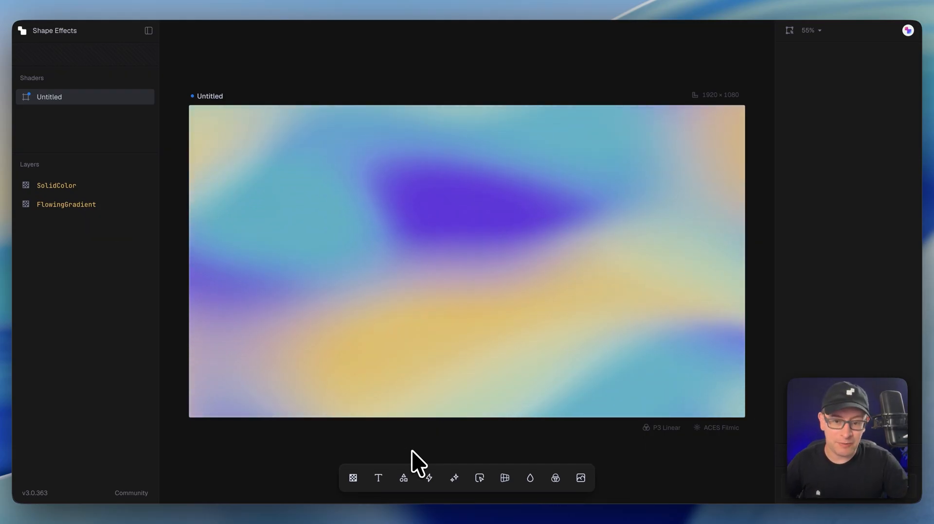
Add a Glass shape effect to the canvas above the flowing gradient
left_click(428, 478)
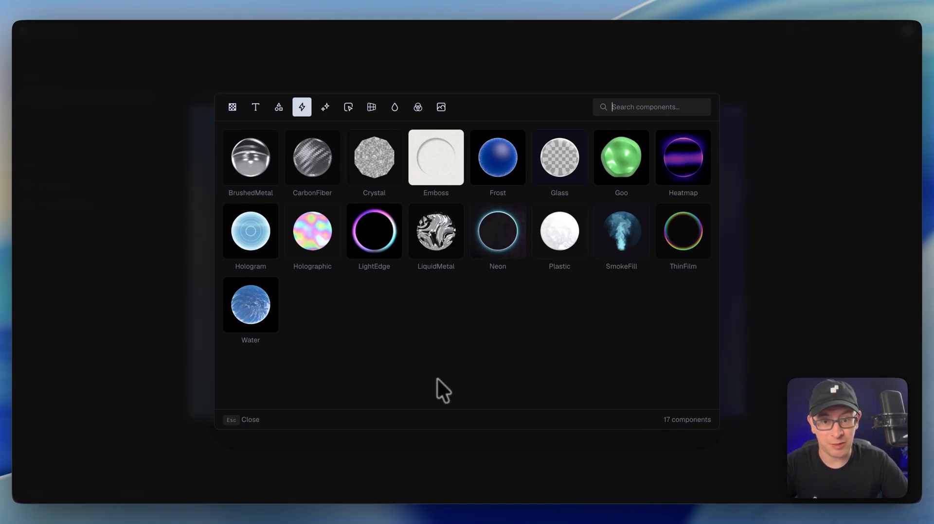
left_click(557, 163)
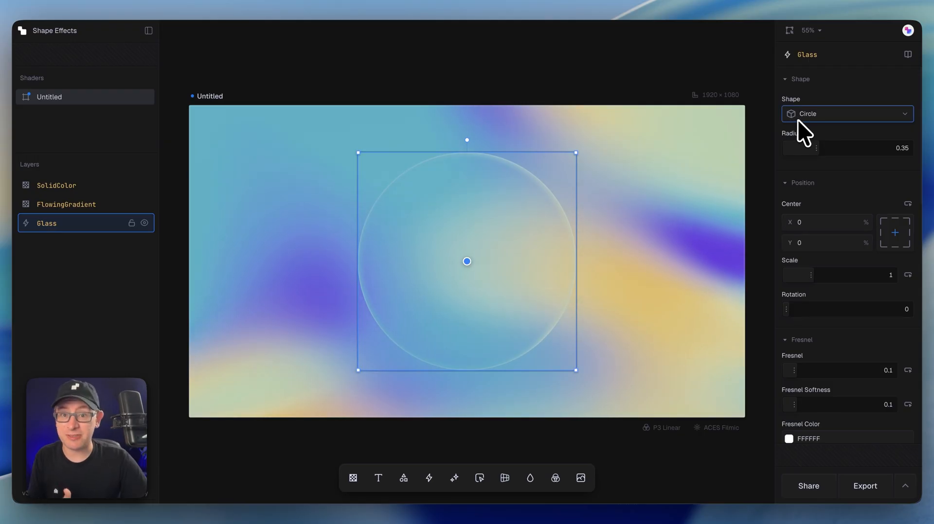
left_click(67, 290)
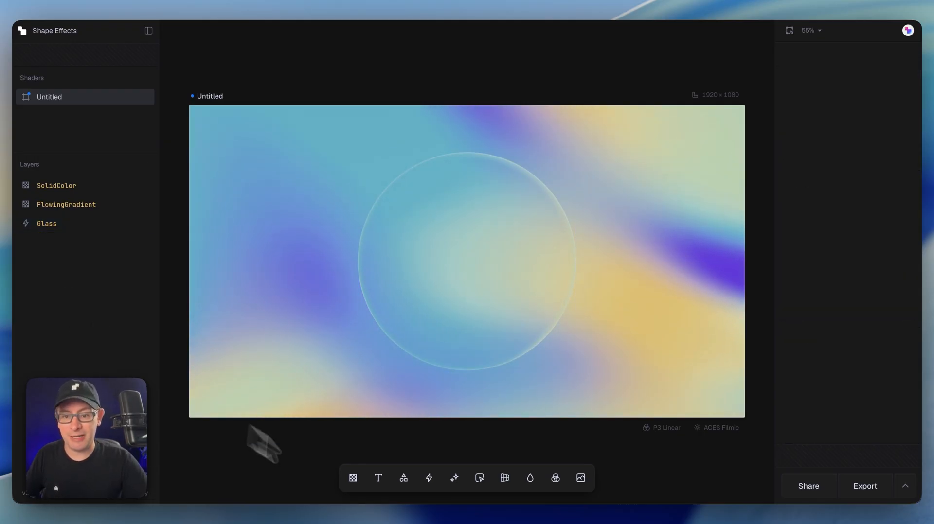
Add a text layer reading "hello world" beside the glass circle
left_click(378, 478)
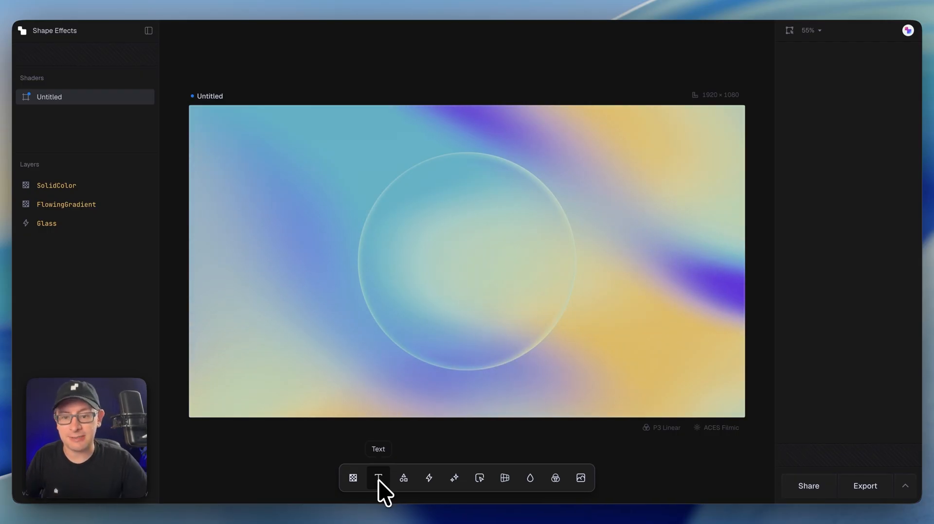
left_click(276, 259)
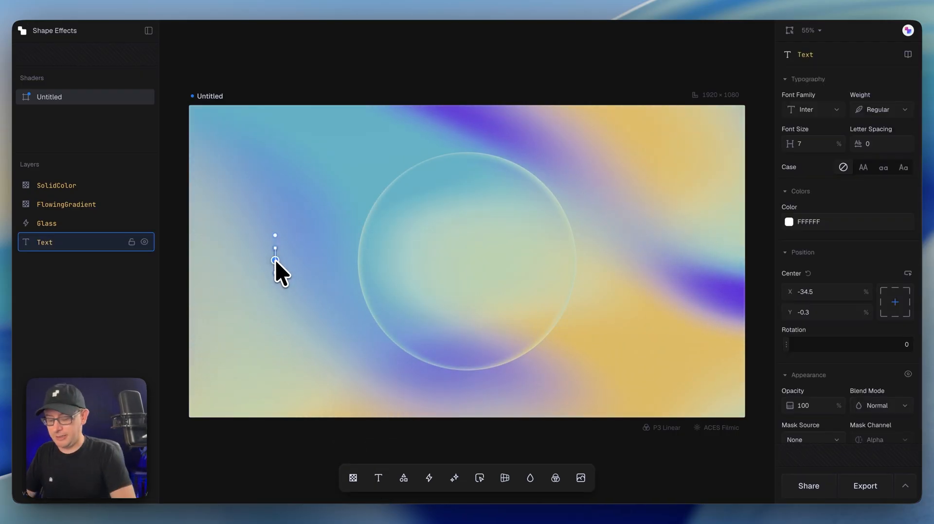
type("hello world")
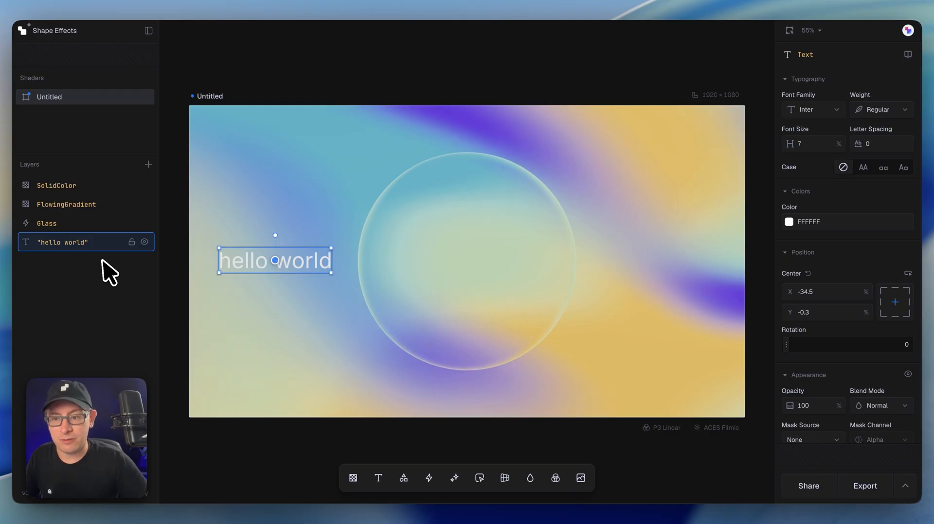
key("Escape")
left_click(75, 237)
Format the text in Geist with -0.04 letter spacing and a 35% font size, and centre it on the canvas
left_click(797, 107)
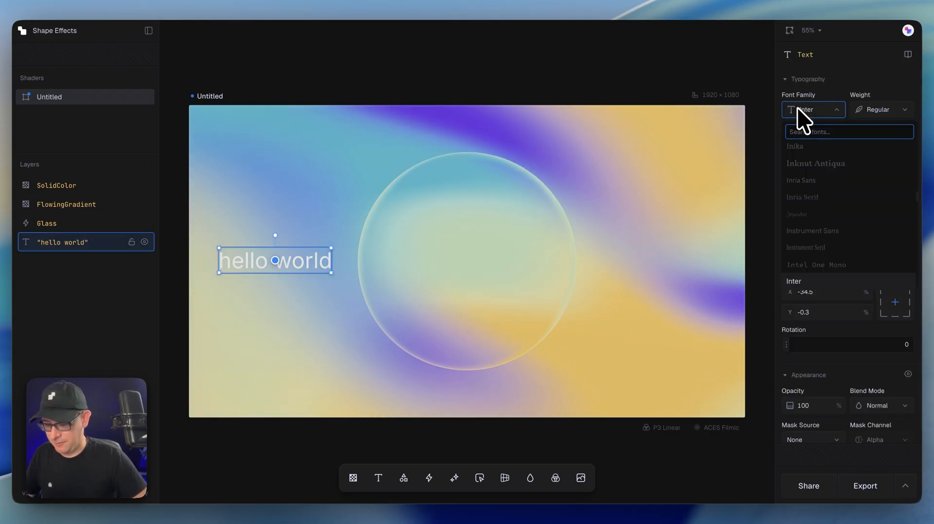
type("gei")
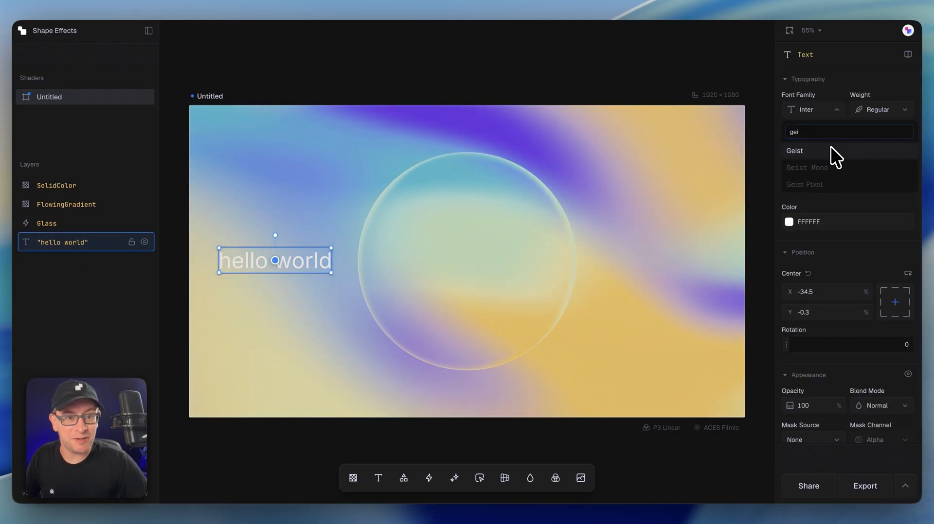
left_click(830, 146)
left_click_drag(850, 141, 849, 141)
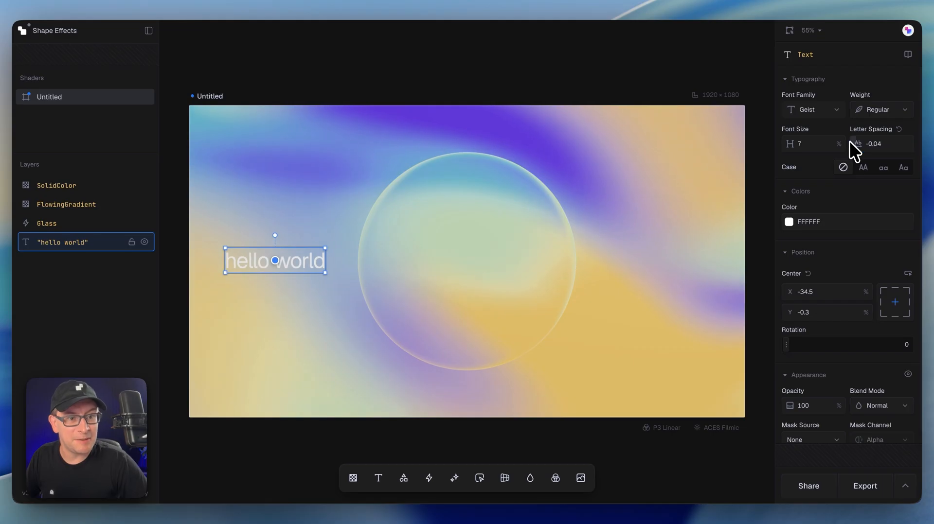
left_click_drag(792, 147, 804, 147)
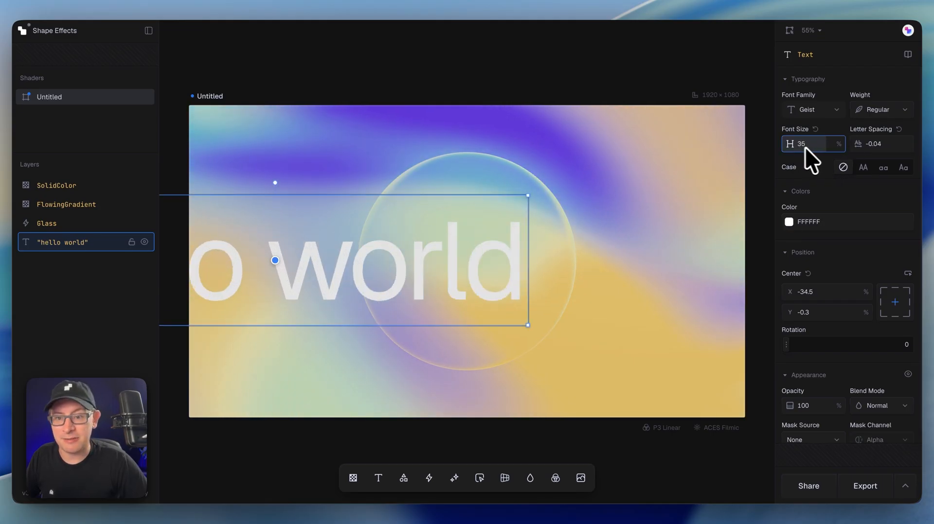
left_click_drag(317, 267, 511, 253)
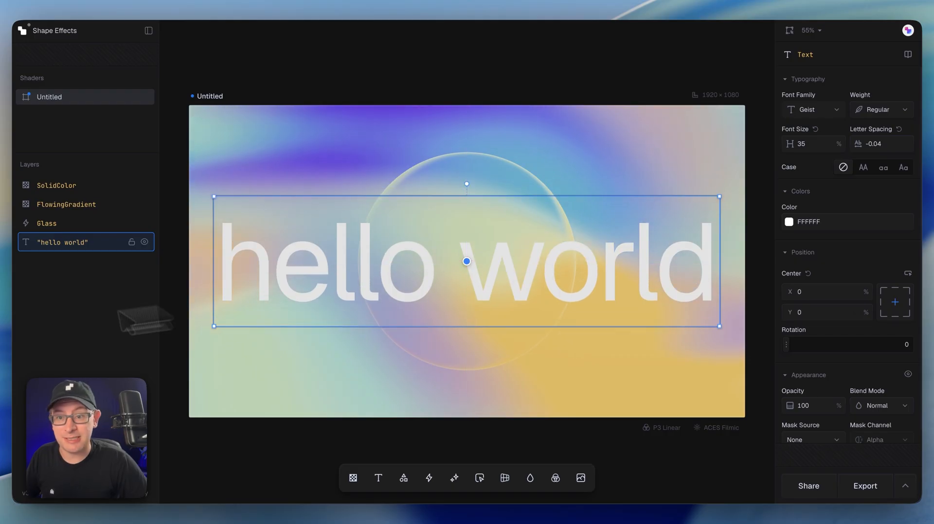
Reorder the layers so that Glass comes after the "hello world" text and refracts it
left_click(79, 226)
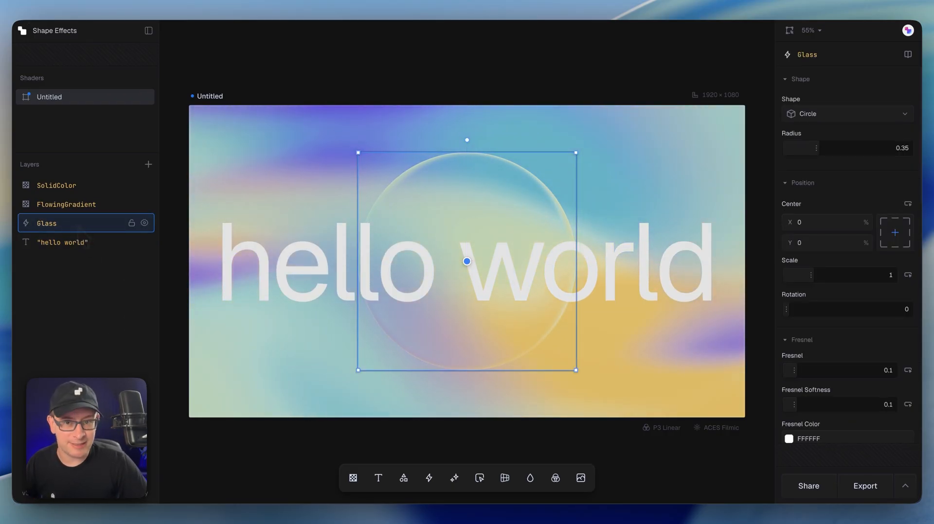
left_click_drag(61, 226, 71, 257)
left_click(72, 261)
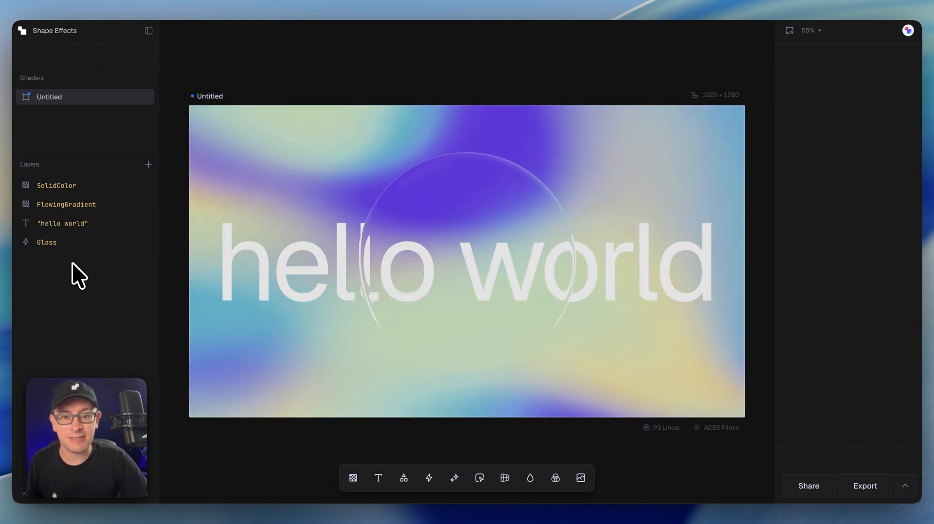
Set the glass effect's fresnel to 0.3, fresnel softness to 0.38 and refraction to 1.52
left_click(487, 200)
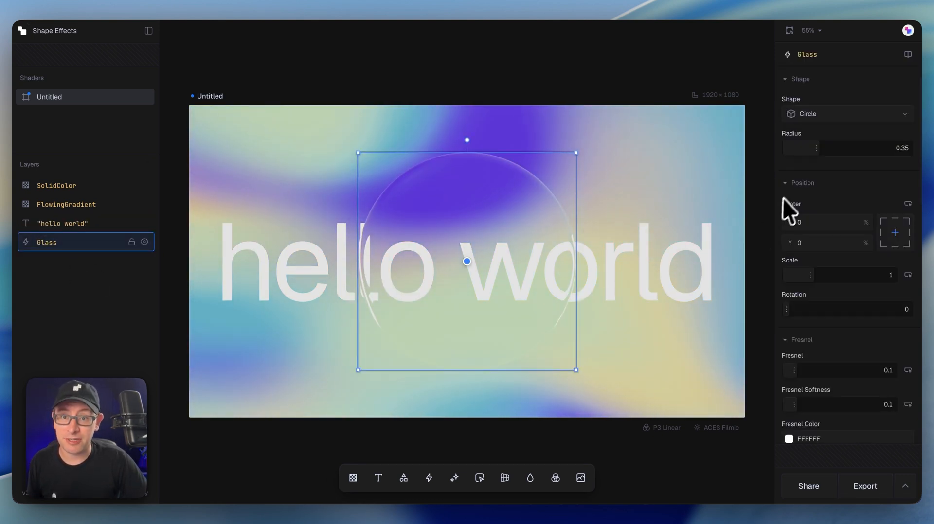
scroll(883, 203, "down", 5)
scroll(878, 194, "down", 2)
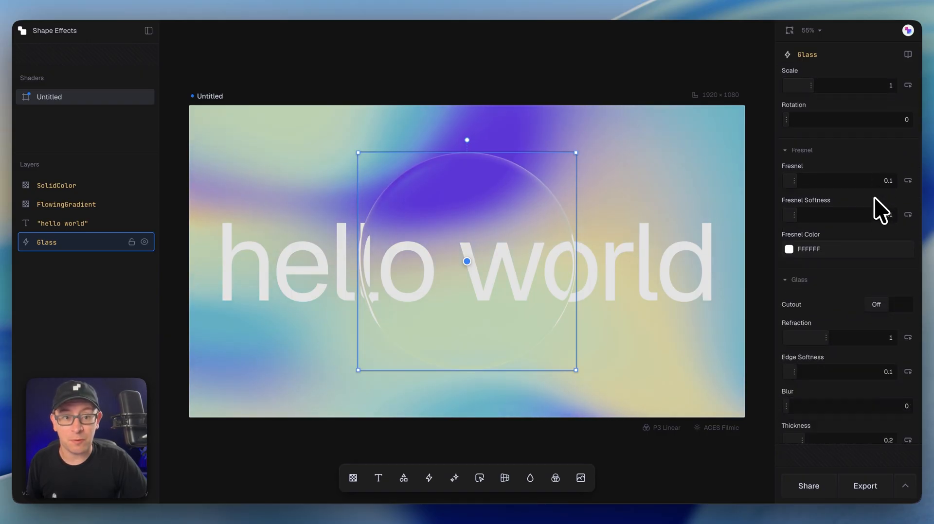
left_click_drag(797, 180, 822, 214)
left_click_drag(824, 182, 814, 185)
left_click_drag(823, 340, 849, 343)
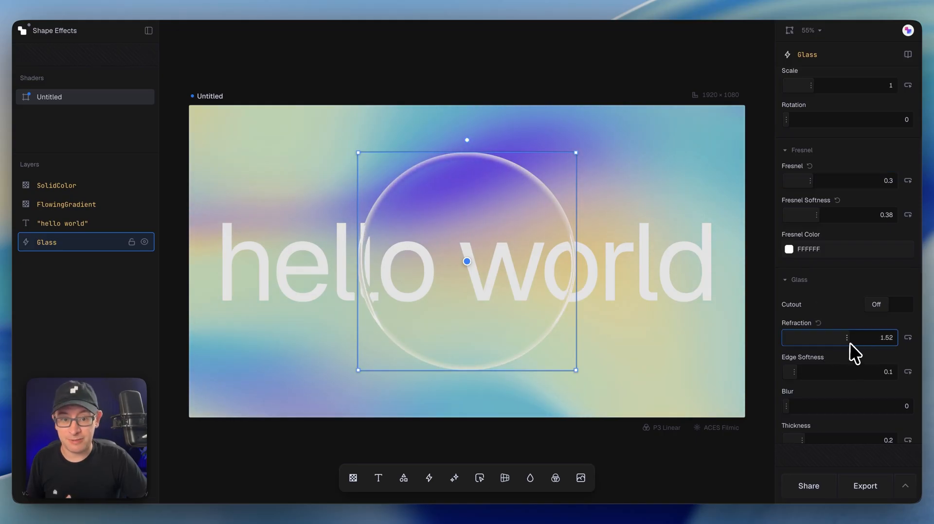
Set the glass effect's thickness to 1, aberration to 0.69 and blur to 20
scroll(844, 345, "down", 5)
left_click_drag(801, 290, 909, 292)
left_click_drag(823, 327, 834, 323)
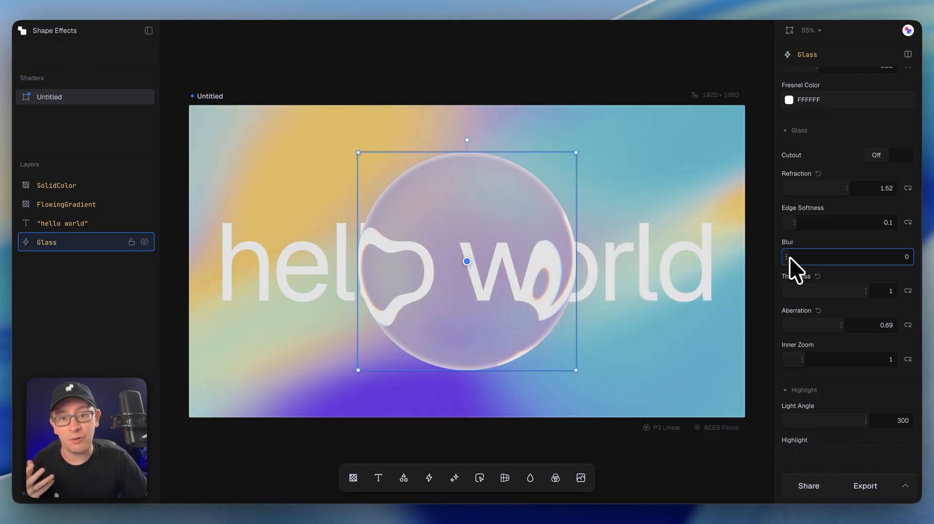
left_click_drag(790, 258, 915, 265)
Move the glass circle across the text to test the refraction, and enlarge it to a scale of about 2.03
left_click_drag(555, 286, 611, 266)
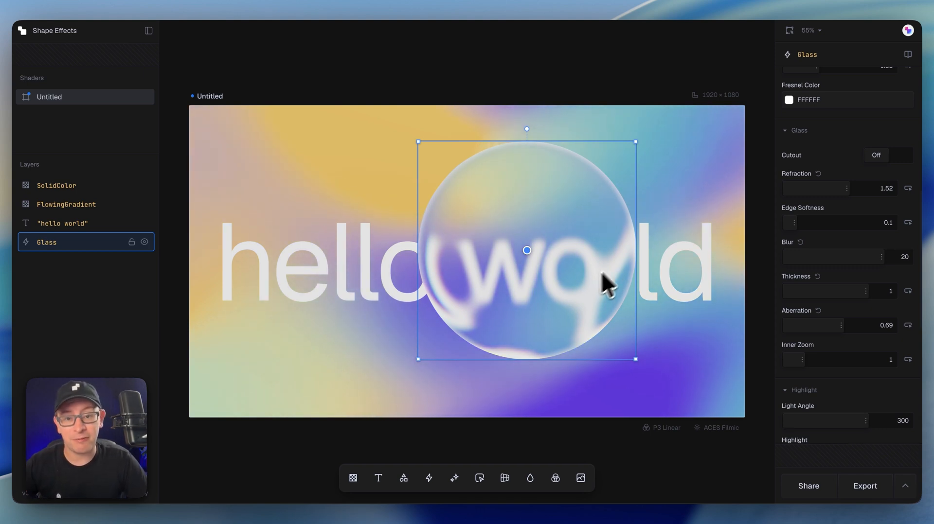
left_click_drag(594, 275, 530, 289)
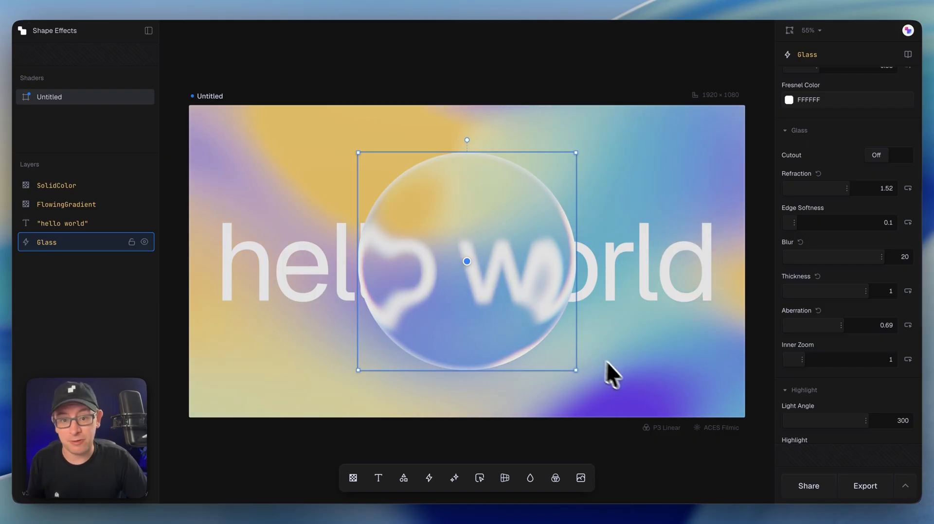
left_click_drag(575, 369, 569, 276)
left_click(133, 305)
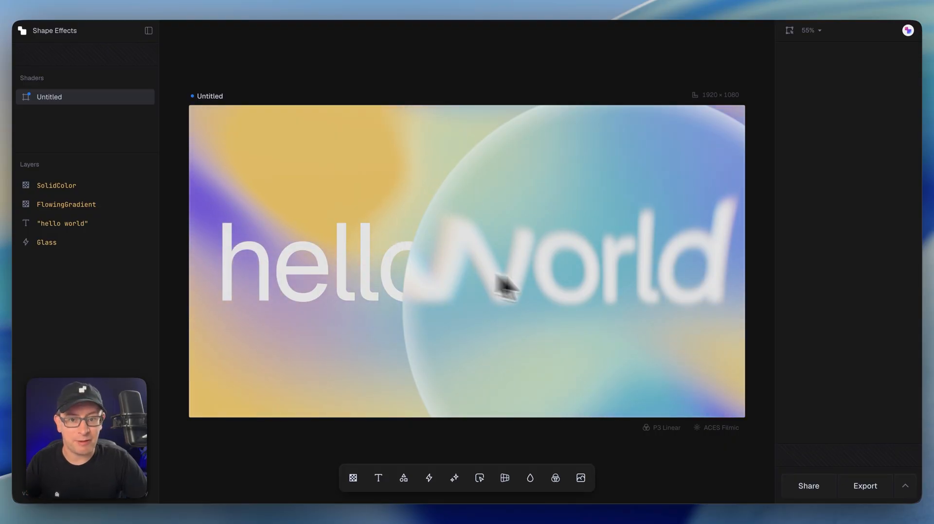
left_click_drag(601, 269, 438, 281)
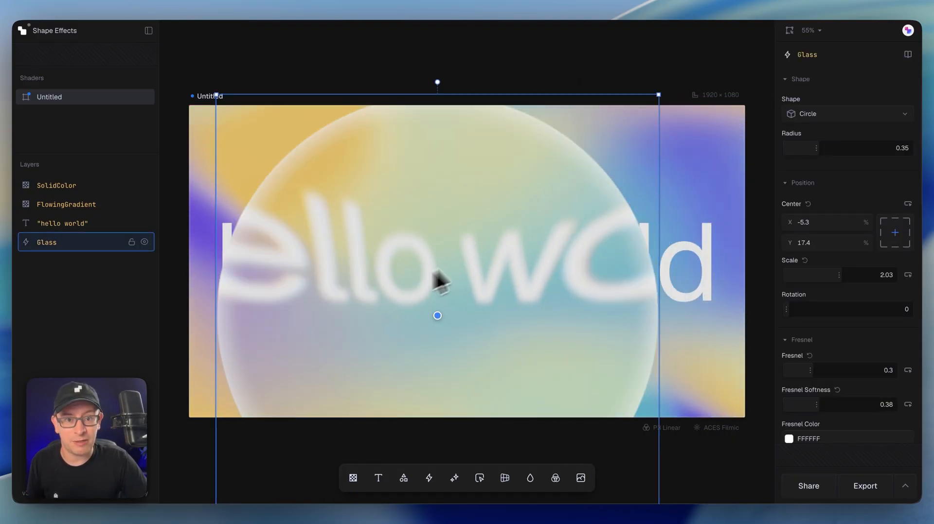
Shrink the glass circle to a scale of about 1.06 and centre it on the canvas
left_click_drag(659, 108, 470, 283)
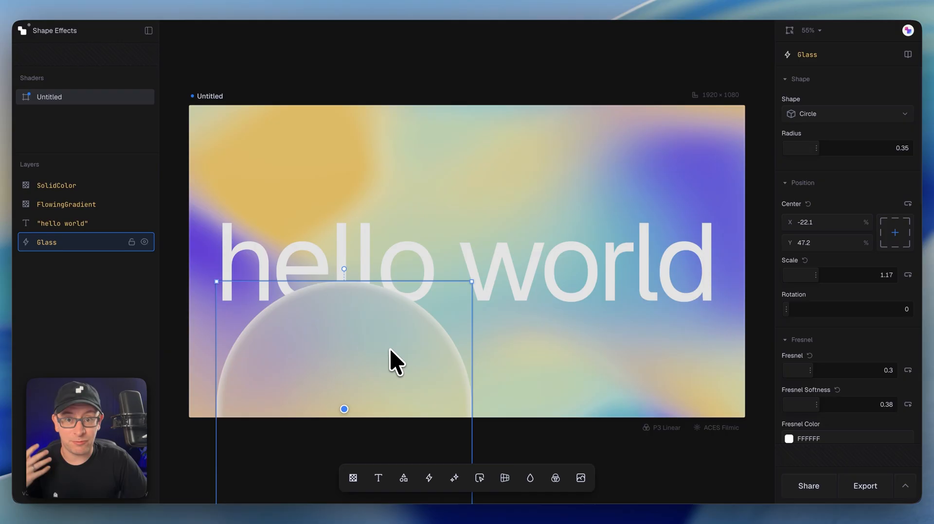
left_click_drag(384, 351, 515, 208)
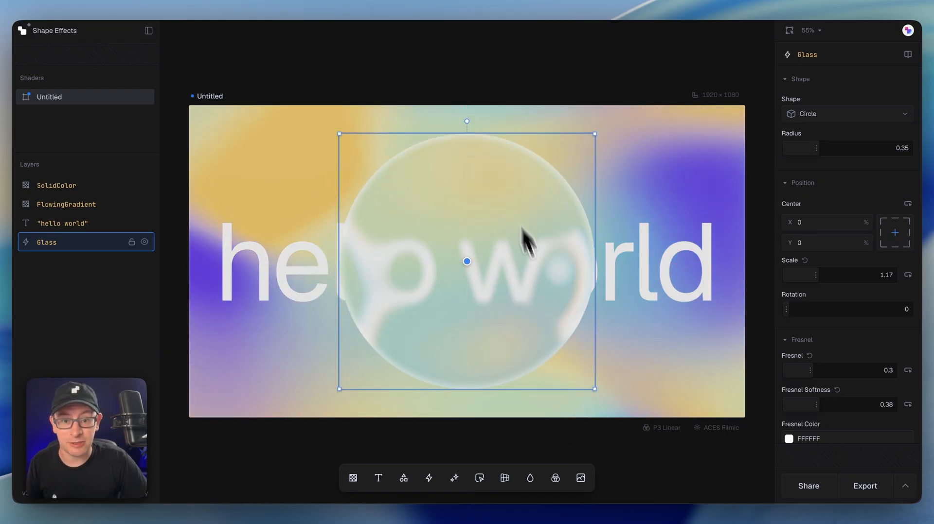
left_click_drag(595, 389, 571, 365)
left_click_drag(500, 272, 510, 284)
left_click(99, 327)
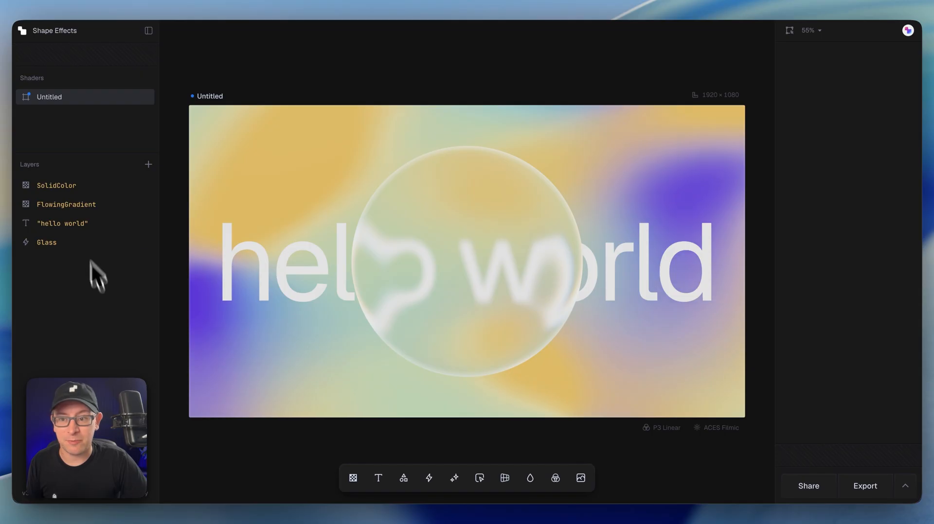
Change the shape of the Glass layer to Polygon
left_click(83, 241)
scroll(820, 341, "down", 10)
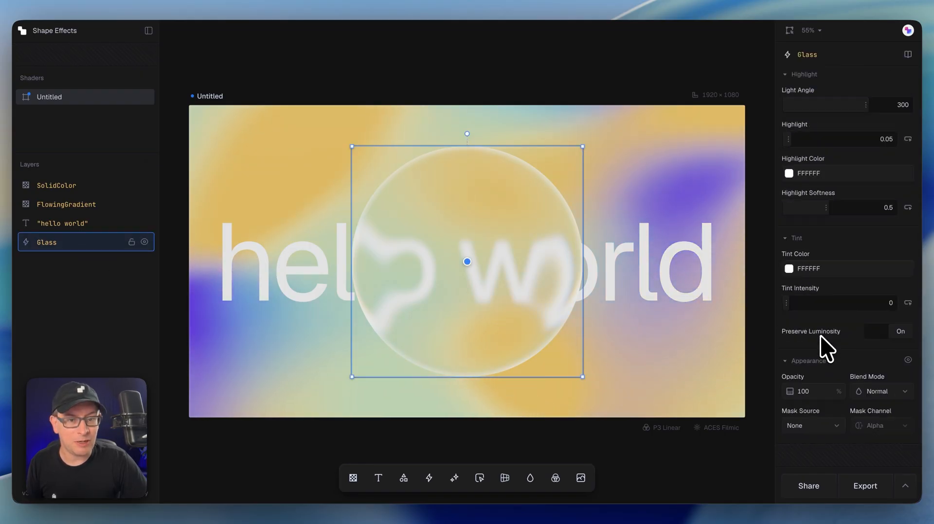
scroll(821, 340, "up", 10)
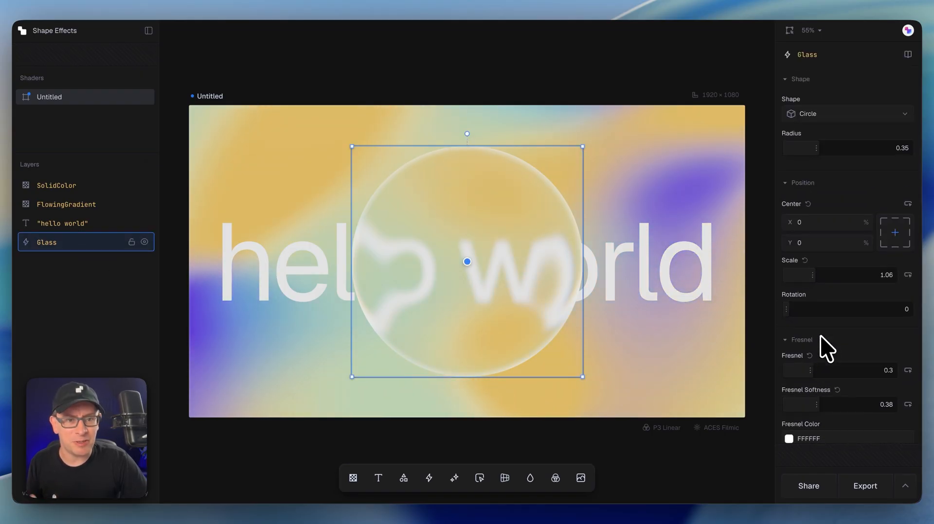
left_click(816, 118)
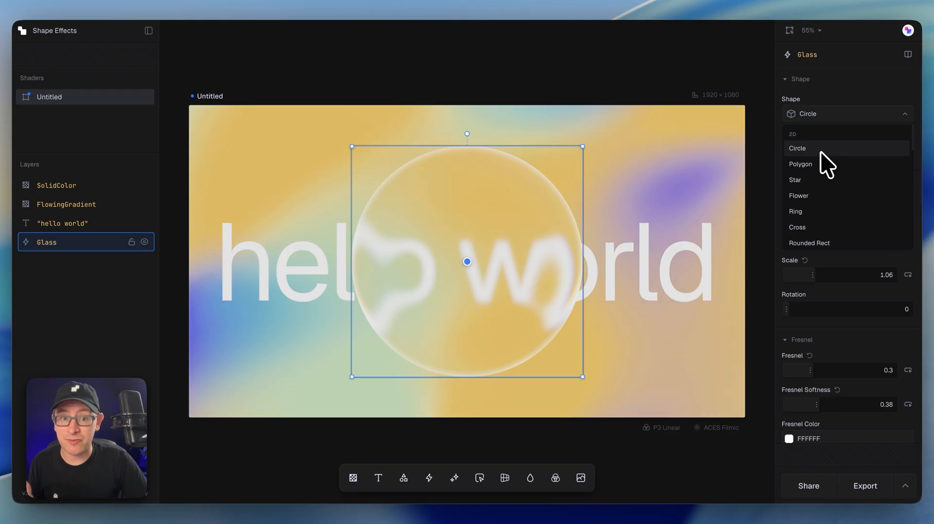
left_click(819, 164)
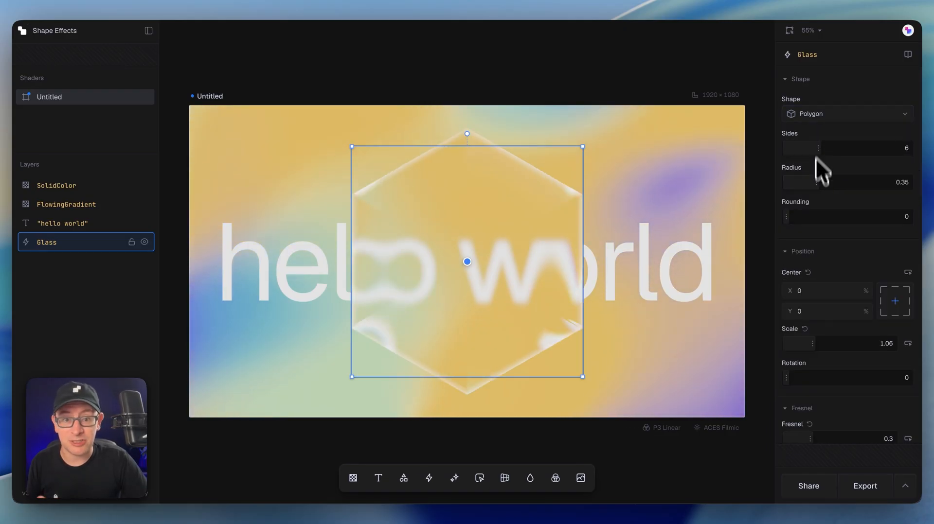
Change the glass shape to Heart and enlarge it to a scale of about 1.64
left_click(816, 118)
scroll(820, 173, "down", 5)
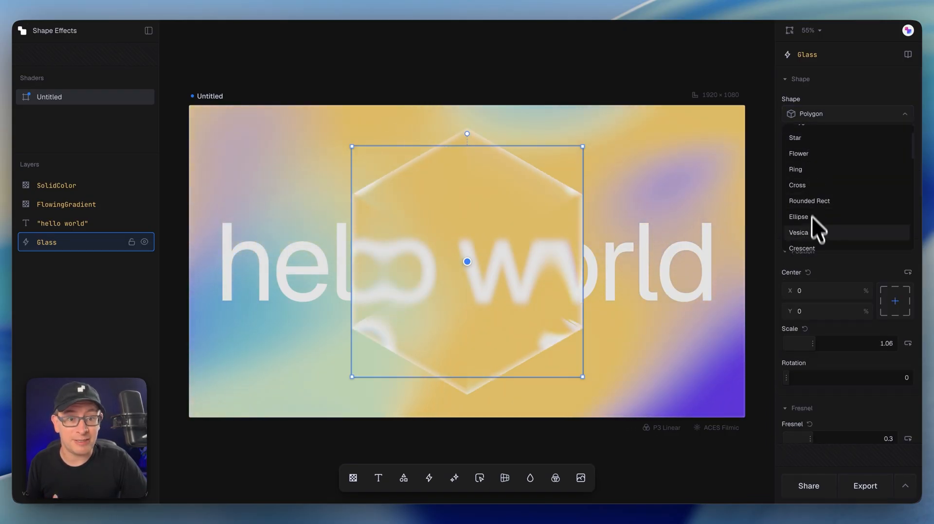
left_click(814, 197)
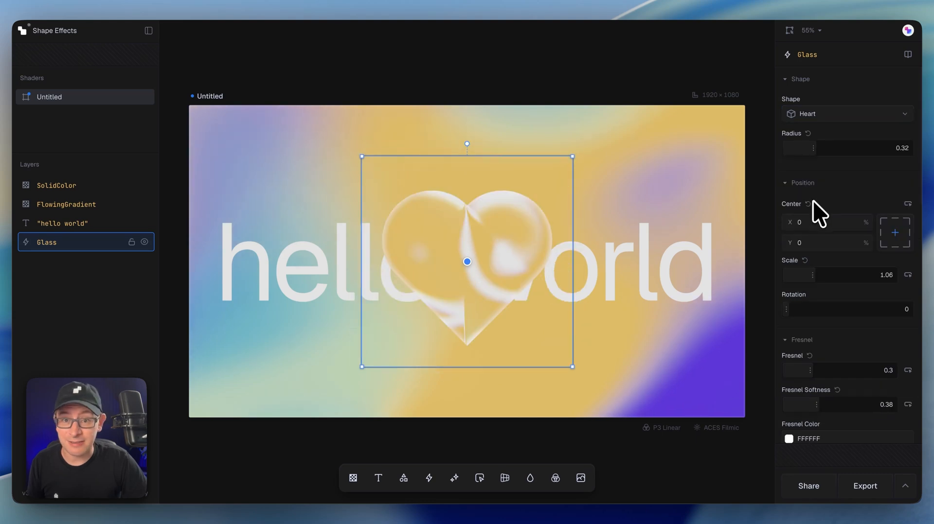
left_click_drag(572, 366, 688, 482)
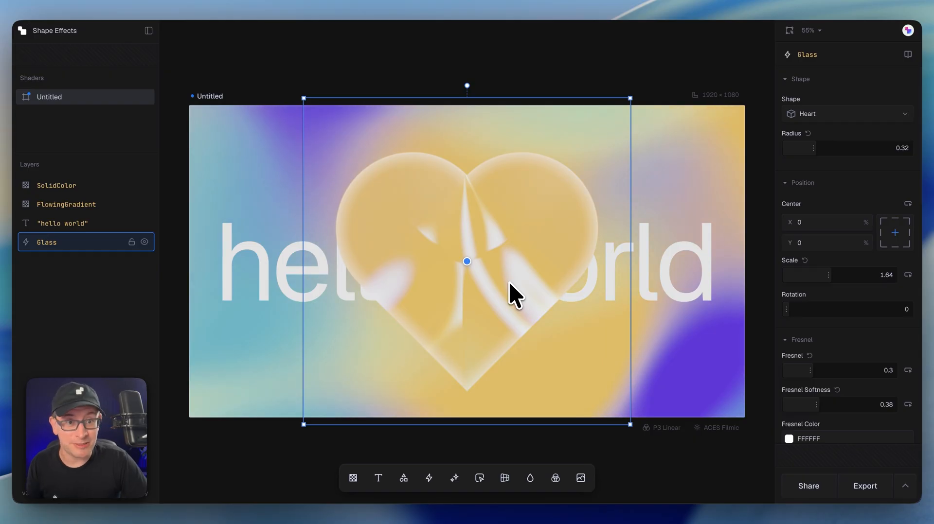
Change the glass shape to the 3D Sphere and shrink it to a scale of about 0.92
left_click(849, 120)
scroll(835, 168, "down", 3)
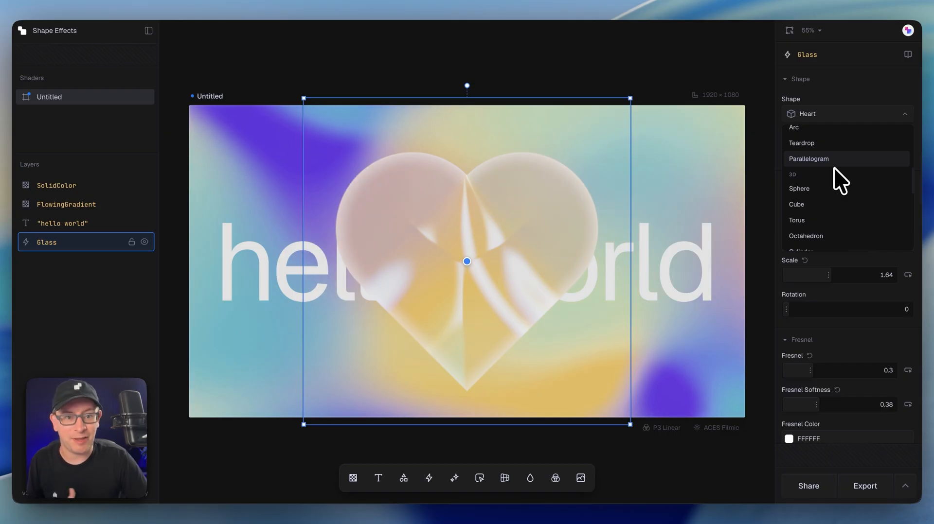
scroll(827, 174, "down", 1)
scroll(823, 175, "down", 1)
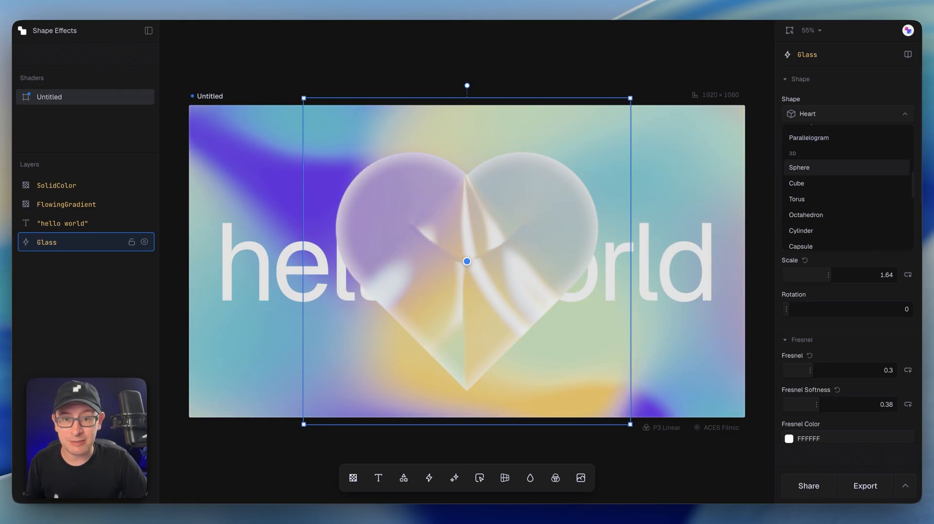
left_click(816, 170)
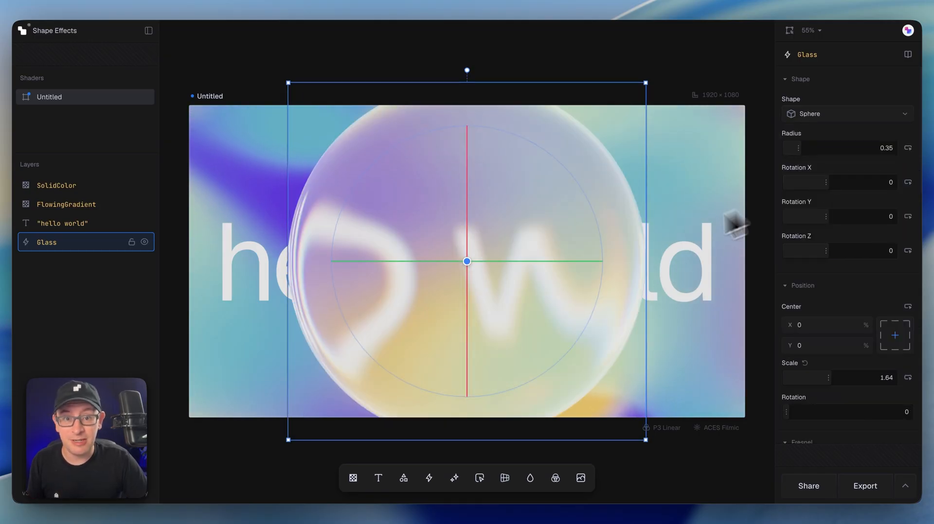
left_click_drag(646, 83, 504, 237)
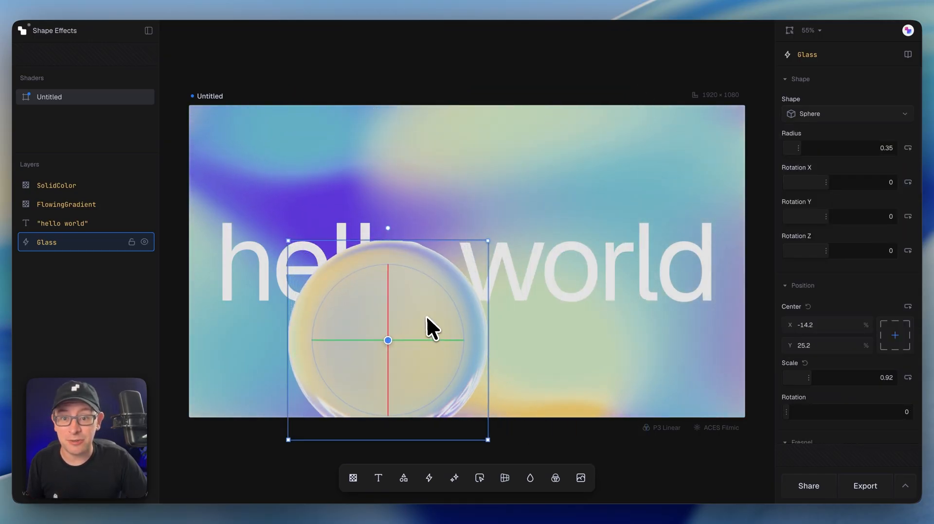
Centre the glass sphere on the canvas and set its blur to 0
left_click_drag(426, 316, 509, 238)
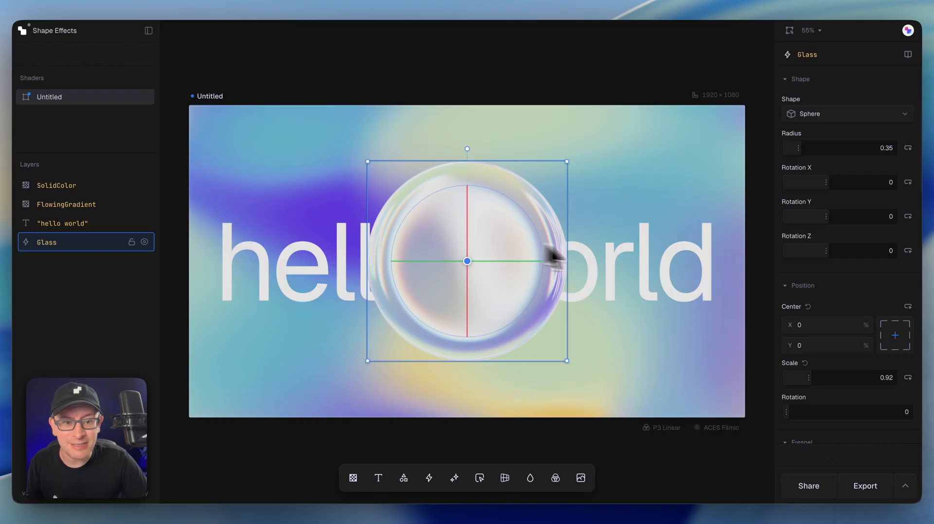
scroll(814, 317, "down", 10)
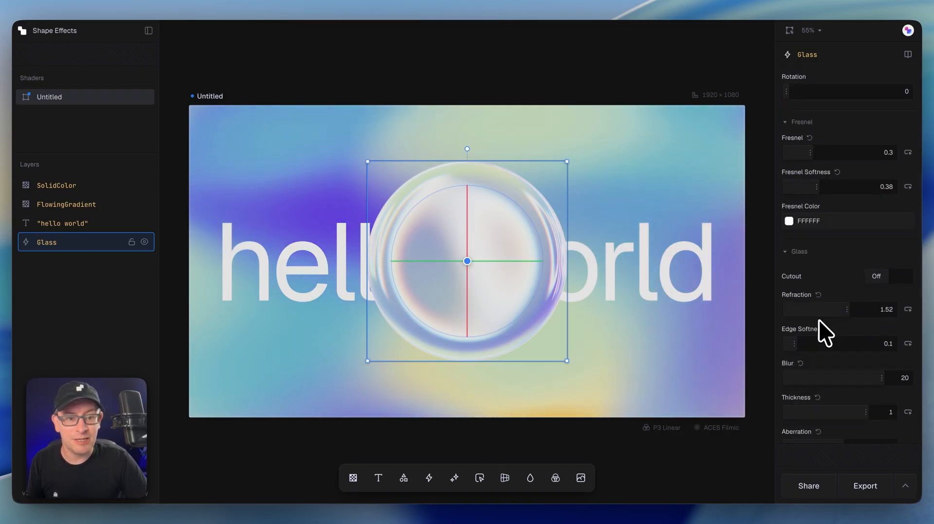
left_click_drag(882, 318, 688, 333)
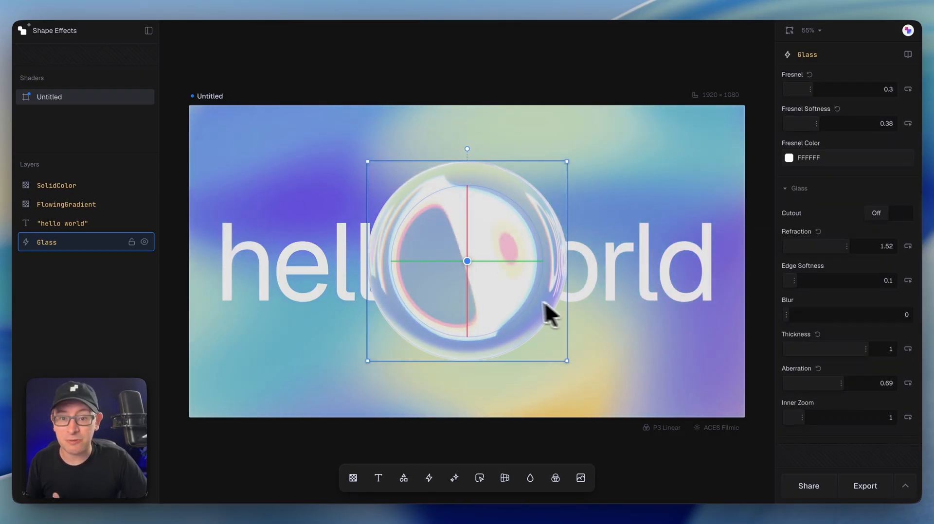
Enlarge the glass sphere to a scale of about 1.21, centred on the canvas, and set its blur to about 9.2
left_click_drag(566, 361, 525, 331)
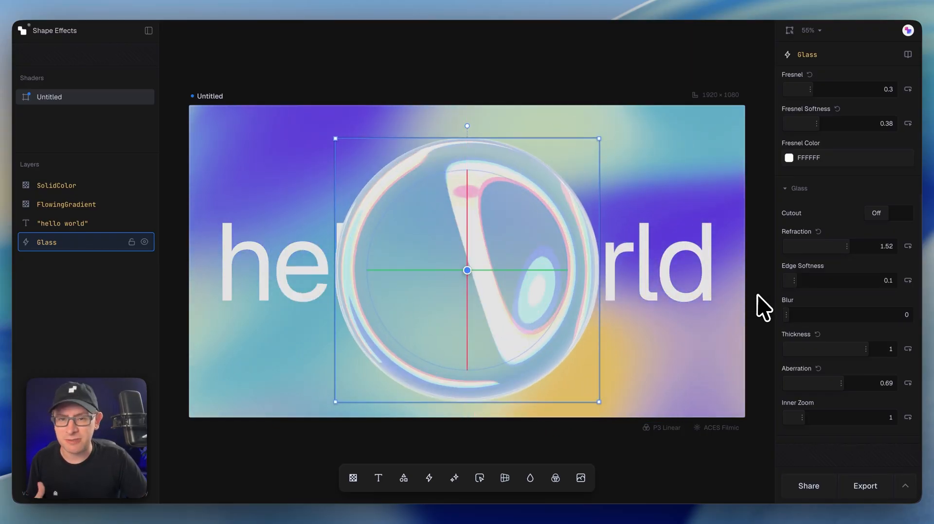
mouse_move(807, 270)
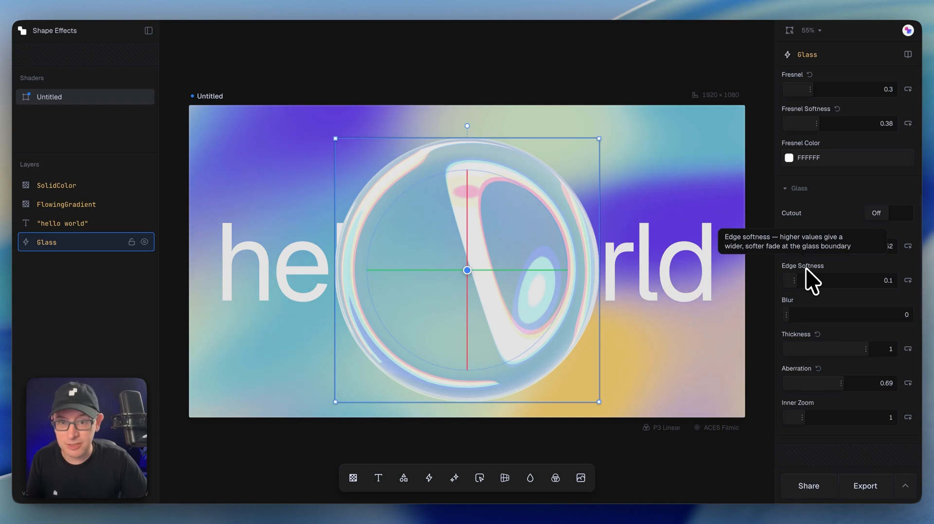
left_click_drag(789, 315, 831, 317)
mouse_move(506, 326)
left_mouse_down()
mouse_move(528, 314)
mouse_move(520, 314)
left_mouse_up()
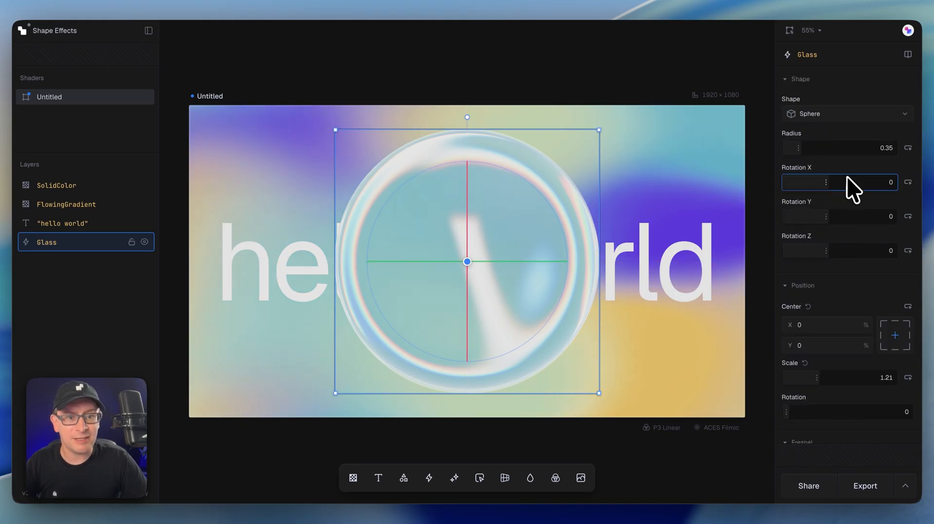
Change the glass shape to the 3D Cube and rotate it to about Y 23 and Z 5
left_click(829, 111)
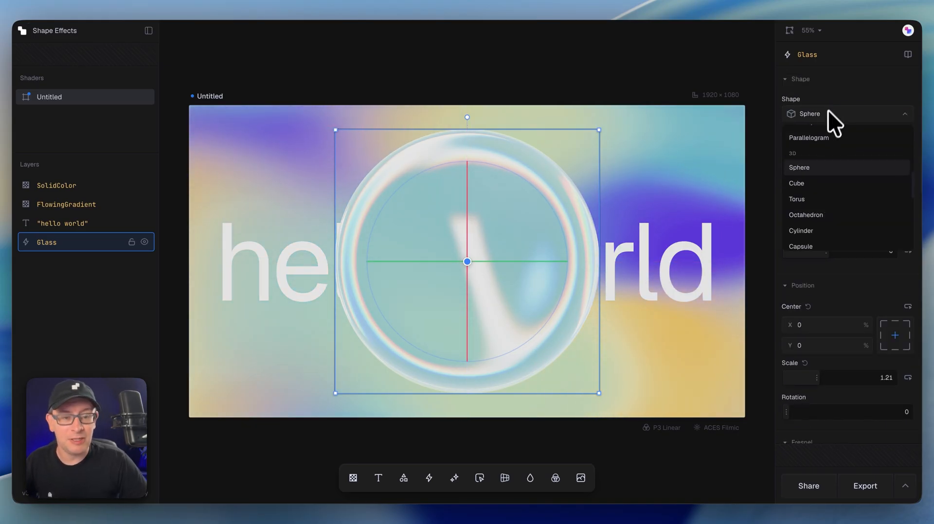
left_click(806, 180)
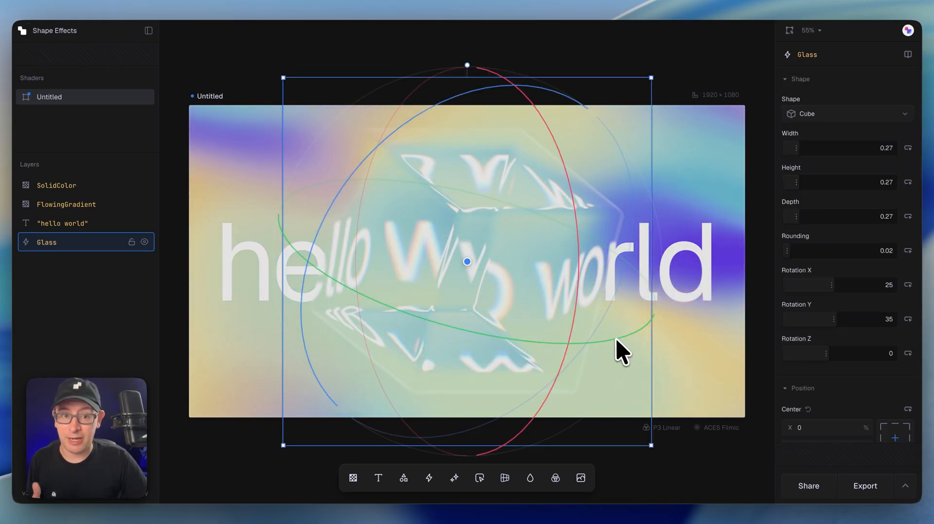
left_click_drag(615, 338, 502, 256)
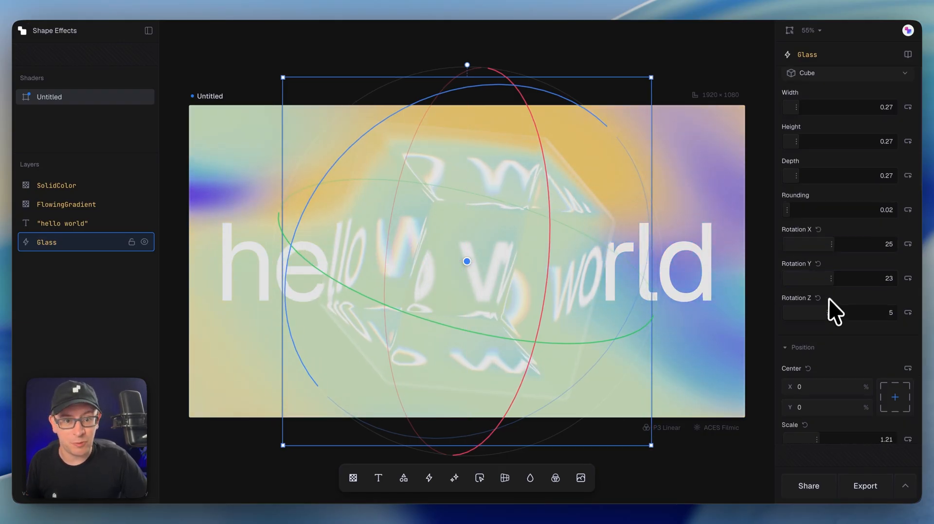
scroll(828, 300, "down", 5)
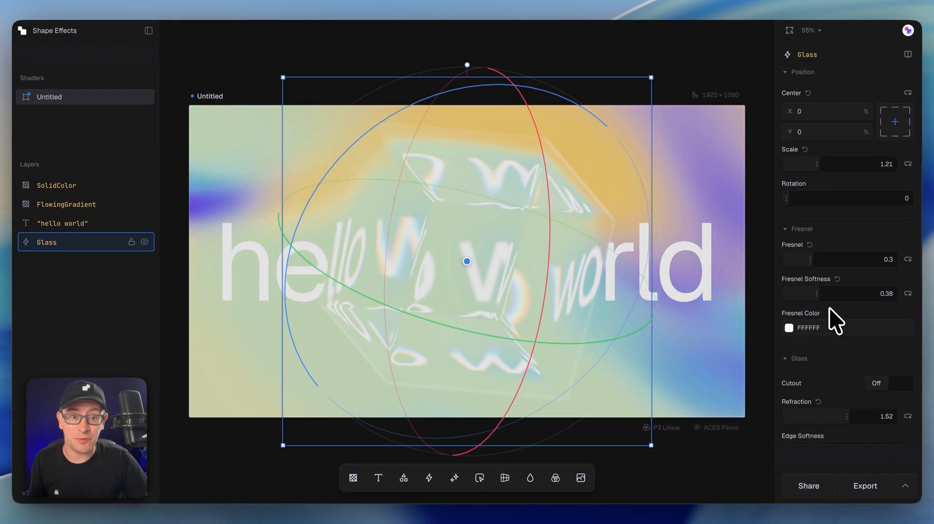
scroll(829, 309, "down", 3)
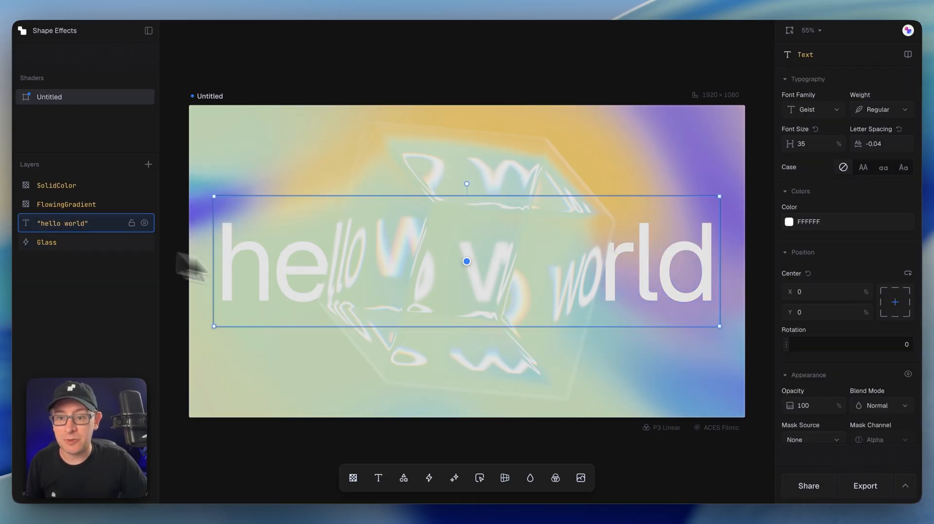
left_click_drag(238, 272, 278, 325)
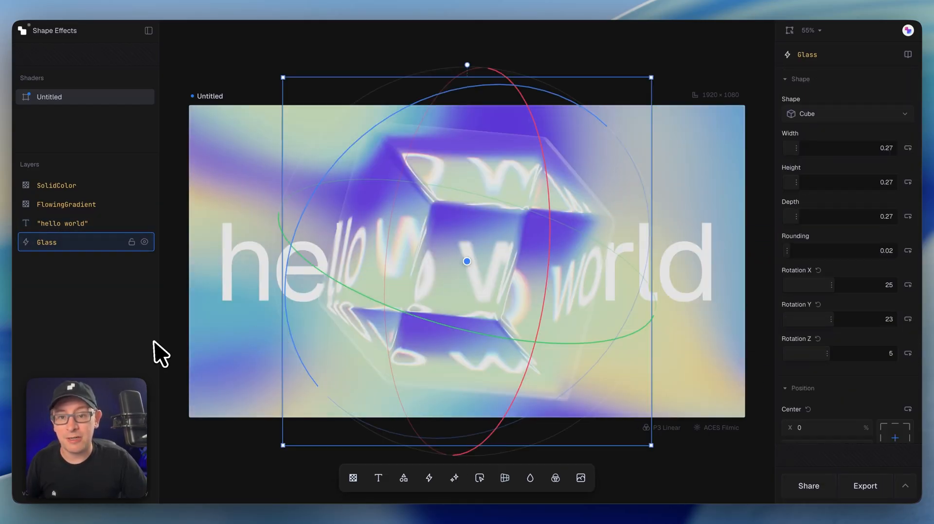
Set the speed of the FlowingGradient layer to 10
left_click(116, 308)
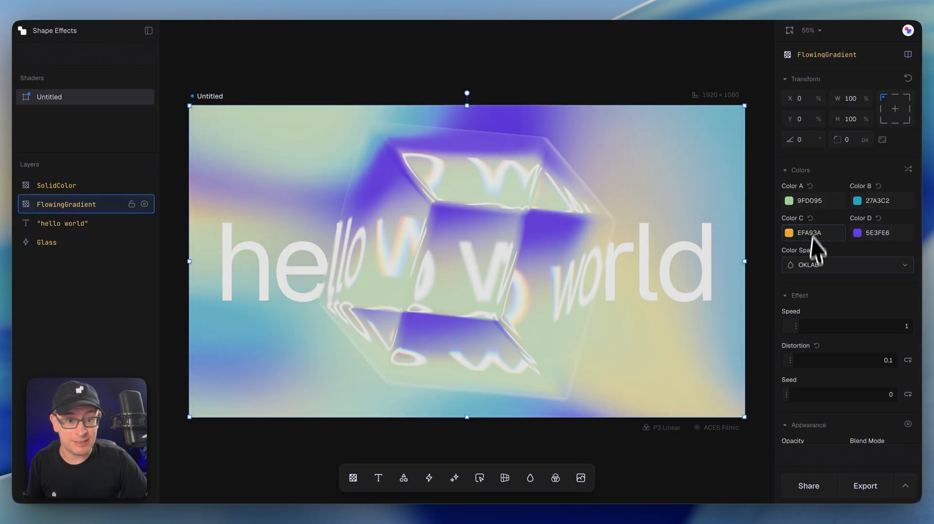
left_click_drag(796, 261, 923, 265)
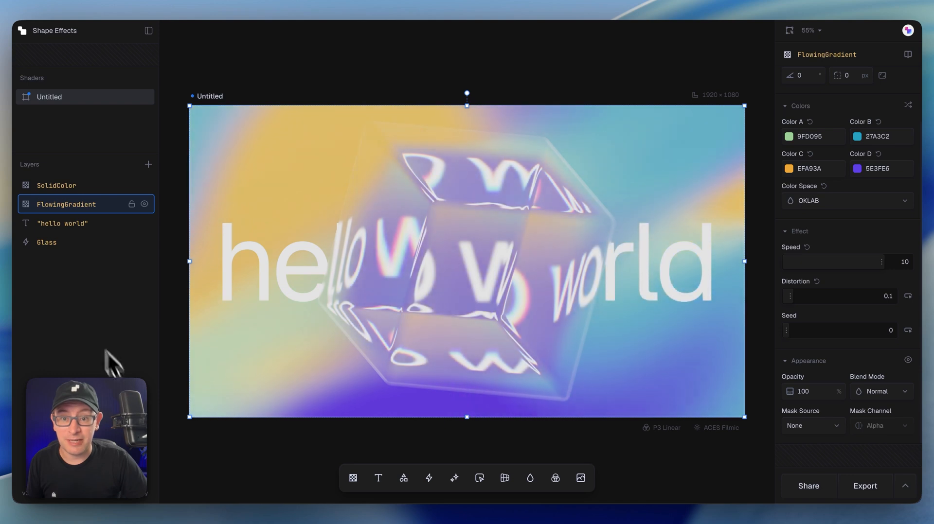
left_click(97, 334)
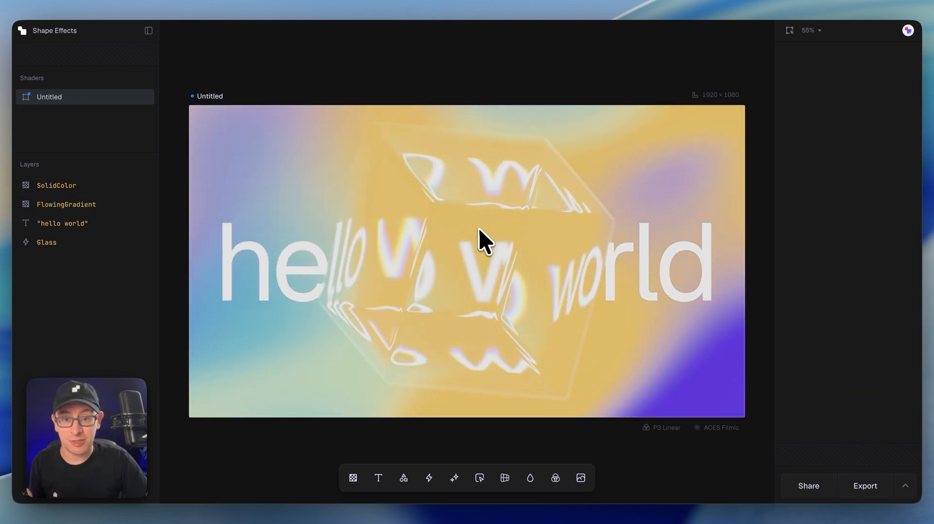
Change the shape of the Glass layer to Custom SVG and use the black Apple logo from the uploaded files
left_click(479, 239)
scroll(837, 336, "down", 10)
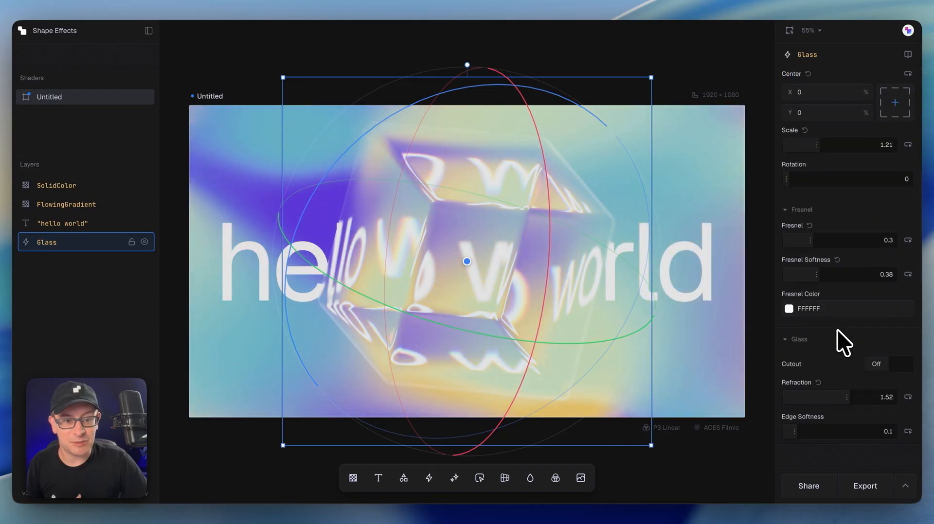
left_click_drag(864, 354, 895, 363)
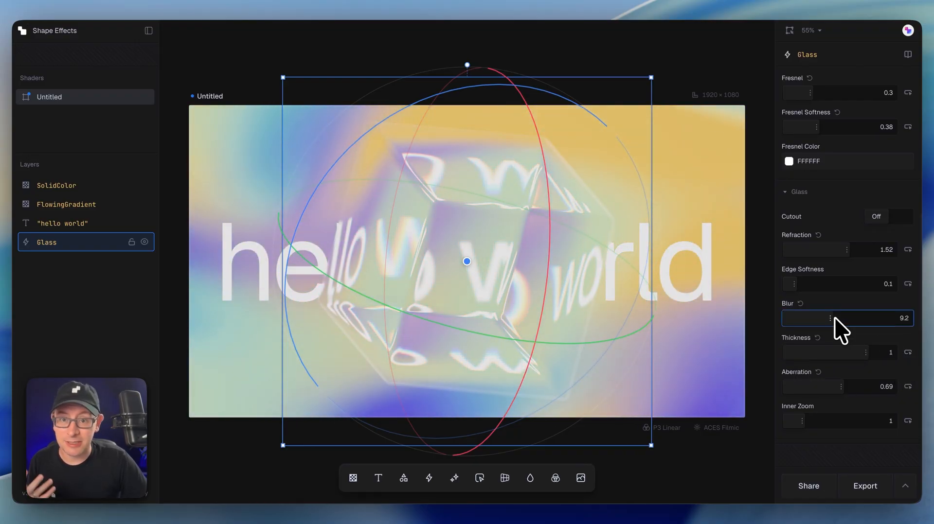
scroll(834, 317, "down", 10)
scroll(834, 246, "up", 3)
left_click(837, 116)
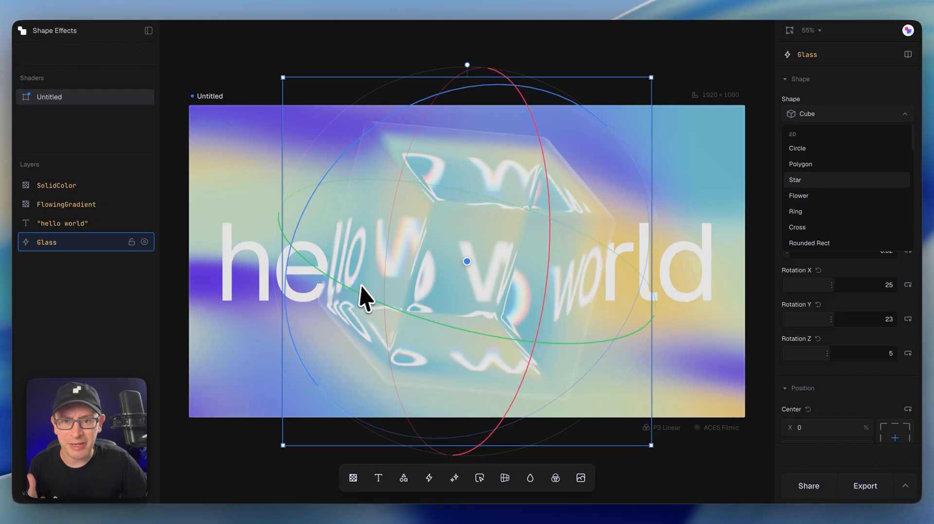
scroll(824, 239, "down", 5)
scroll(822, 236, "down", 3)
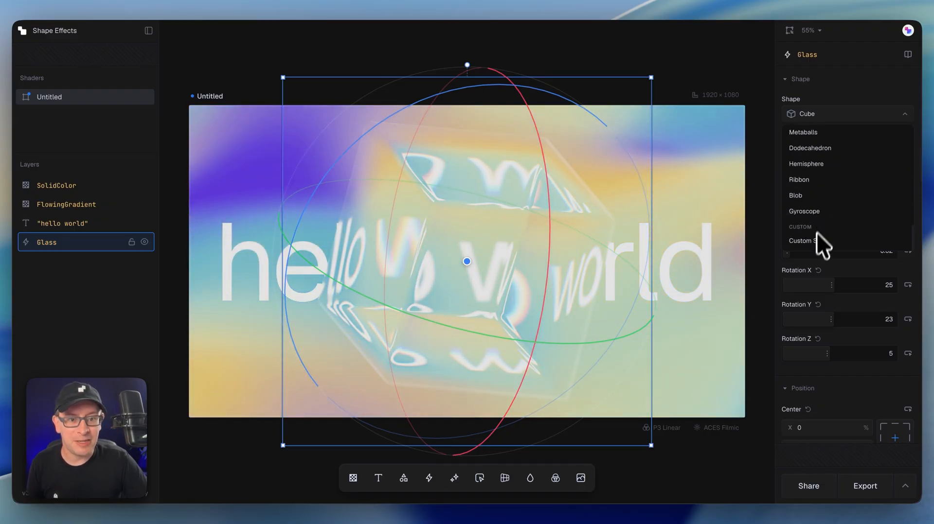
left_click(815, 242)
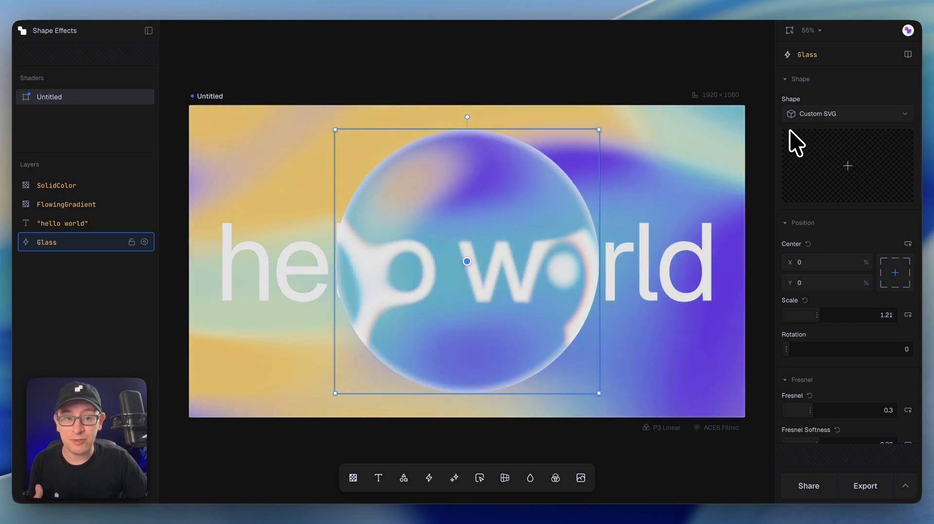
left_click(851, 166)
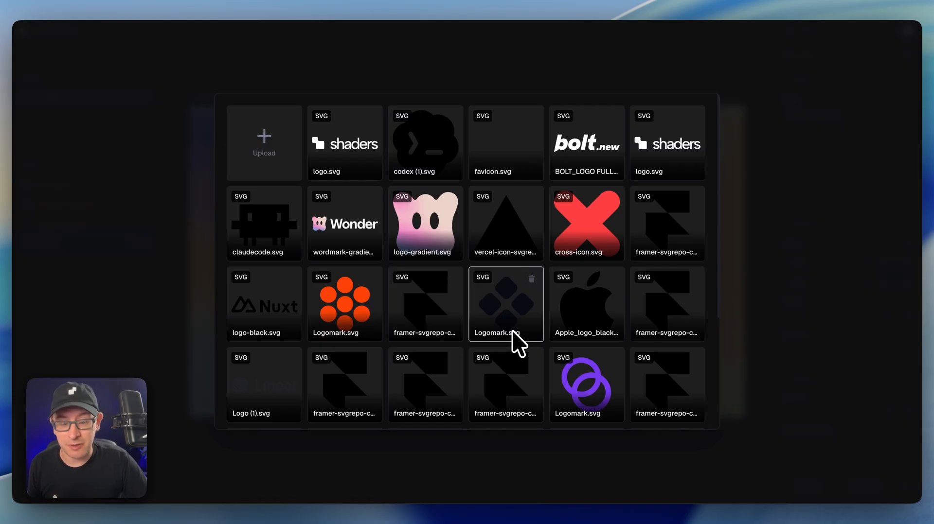
left_click(577, 307)
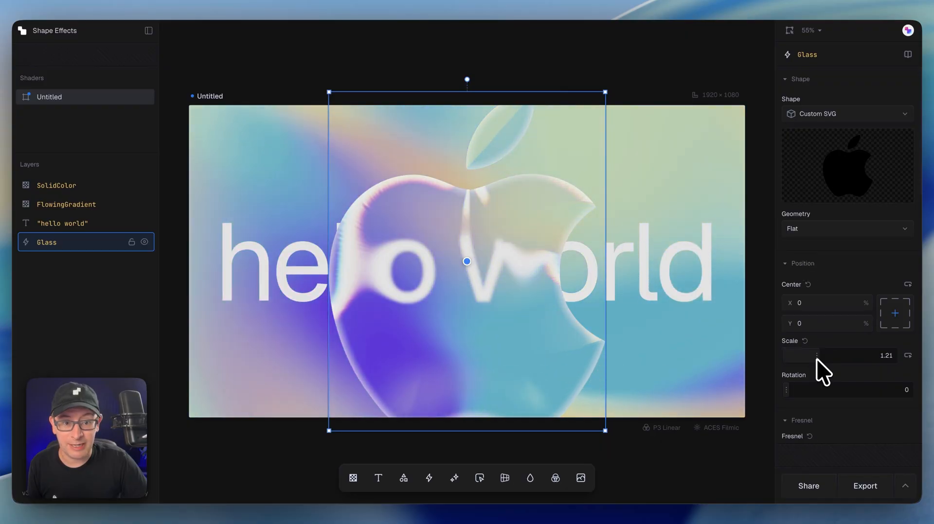
Shrink the glass Apple logo to a scale of about 0.97 and centre it on the canvas
mouse_move(816, 358)
left_mouse_down()
mouse_move(799, 354)
mouse_move(814, 353)
left_mouse_up()
left_click_drag(564, 142, 590, 127)
mouse_move(520, 213)
left_mouse_down()
mouse_move(508, 229)
mouse_move(372, 229)
mouse_move(510, 228)
left_mouse_up()
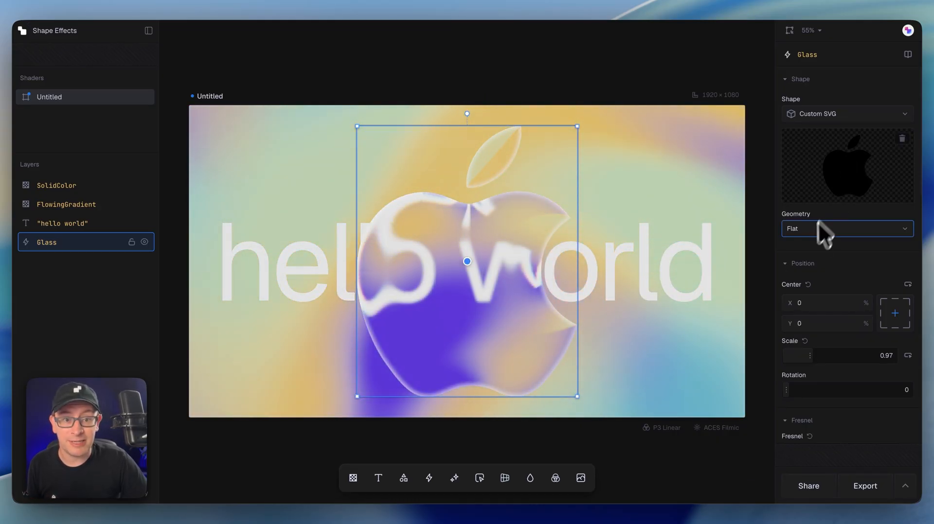
Change the logo's geometry to Extrude and reduce the glass thickness to about 0.12
left_click(812, 230)
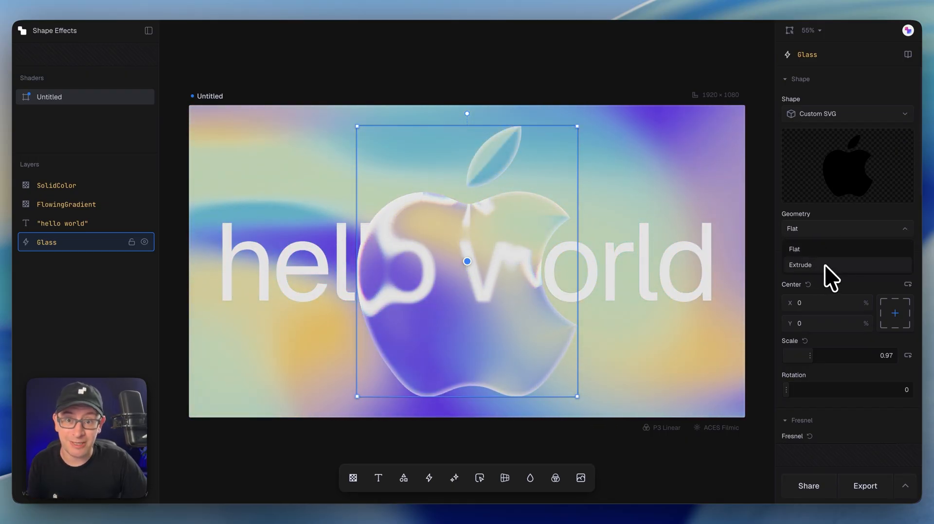
left_click(822, 265)
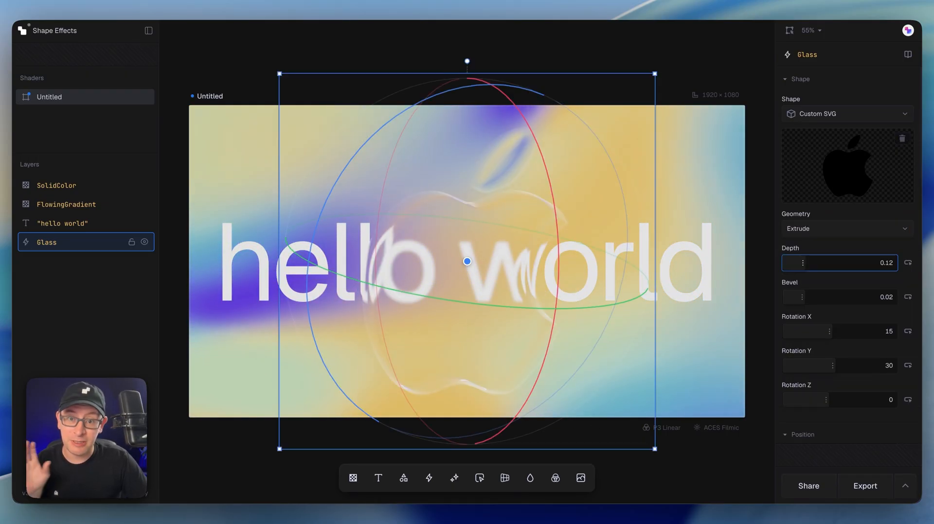
scroll(827, 282, "down", 4)
scroll(827, 311, "down", 6)
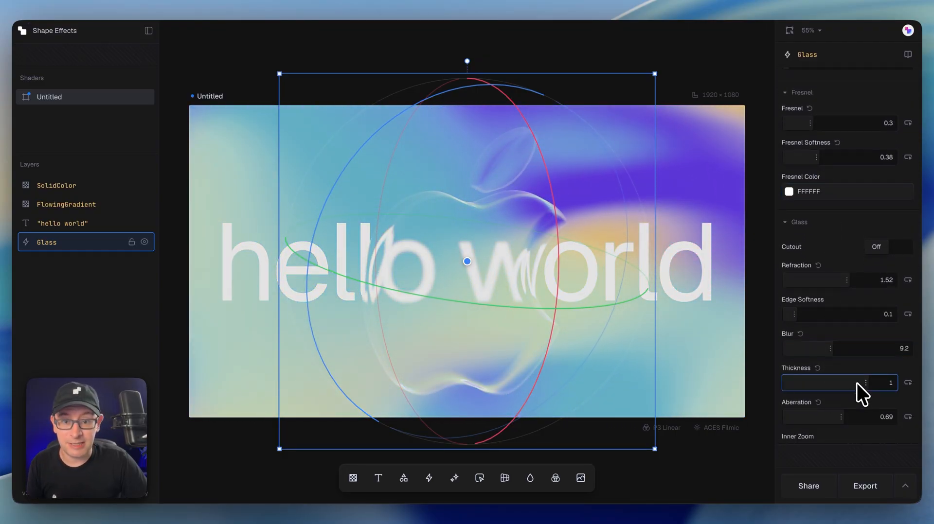
left_click_drag(857, 384, 810, 383)
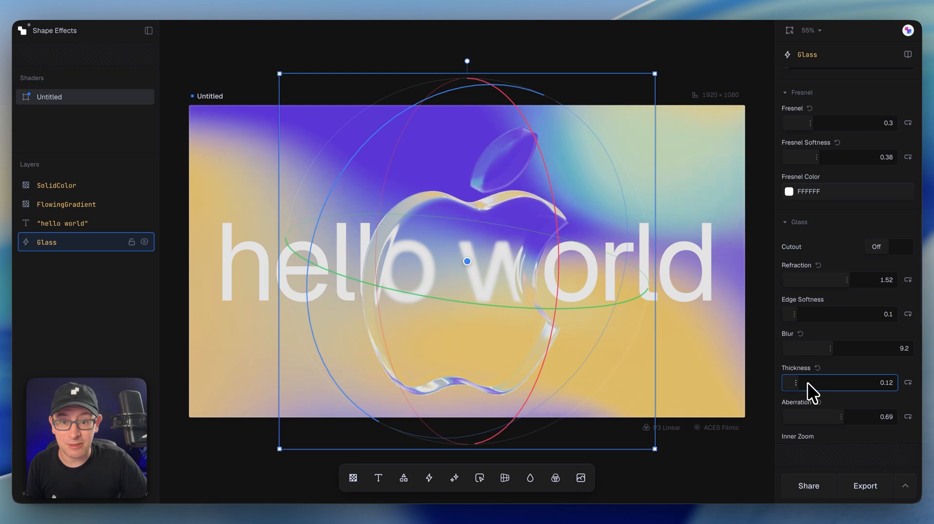
Set the extruded logo's depth to about 0.19 and its bevel to about 0.022
scroll(823, 341, "up", 8)
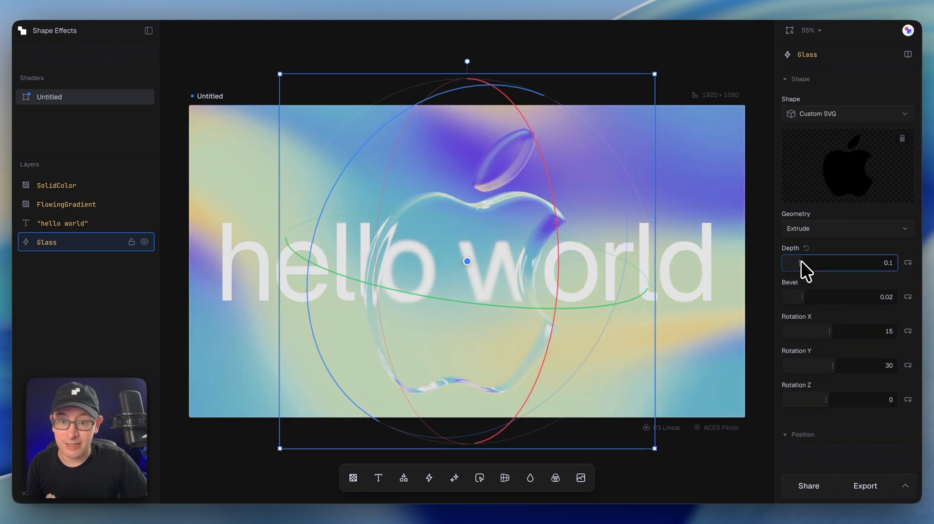
left_click_drag(801, 262, 818, 262)
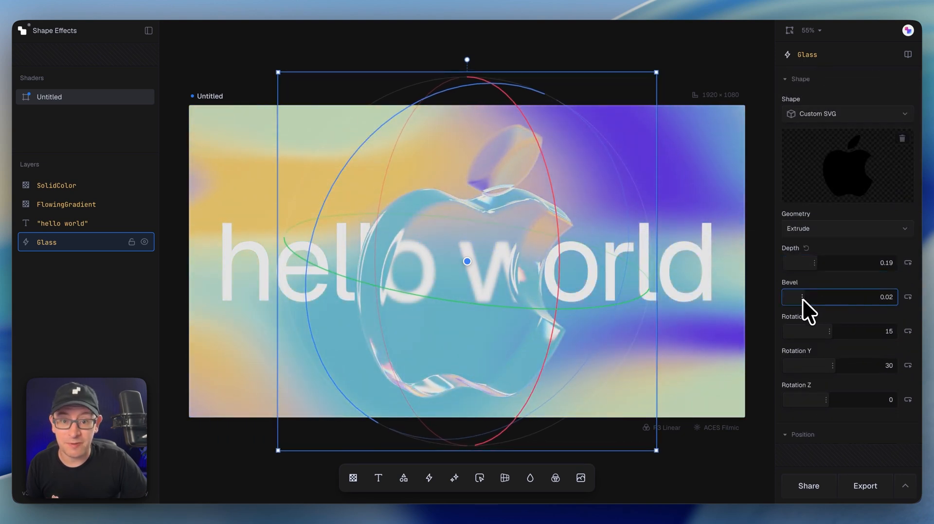
mouse_move(801, 298)
left_mouse_down()
mouse_move(787, 300)
mouse_move(809, 300)
left_mouse_up()
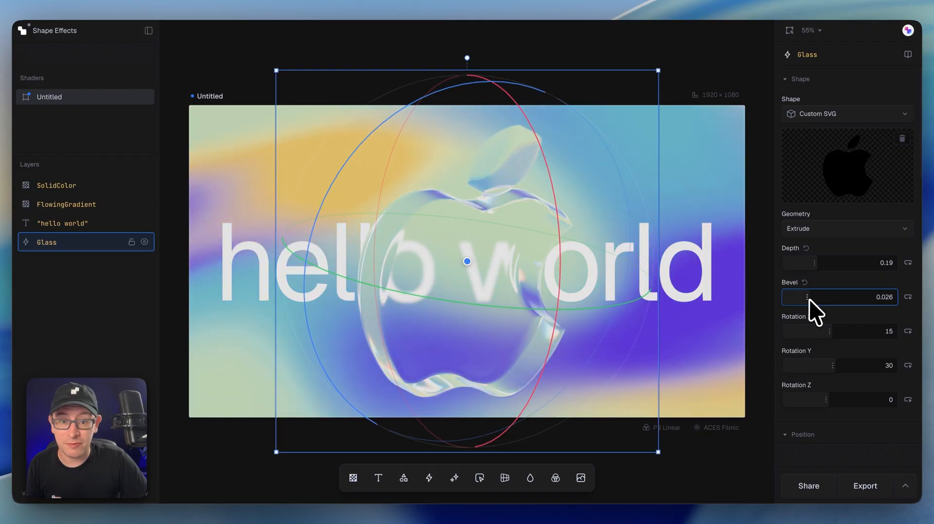
Rotate the extruded logo in 3D to about X -1, Y -17 and Z -1, and deselect it
left_click_drag(556, 200, 541, 150)
left_click_drag(522, 257, 370, 295)
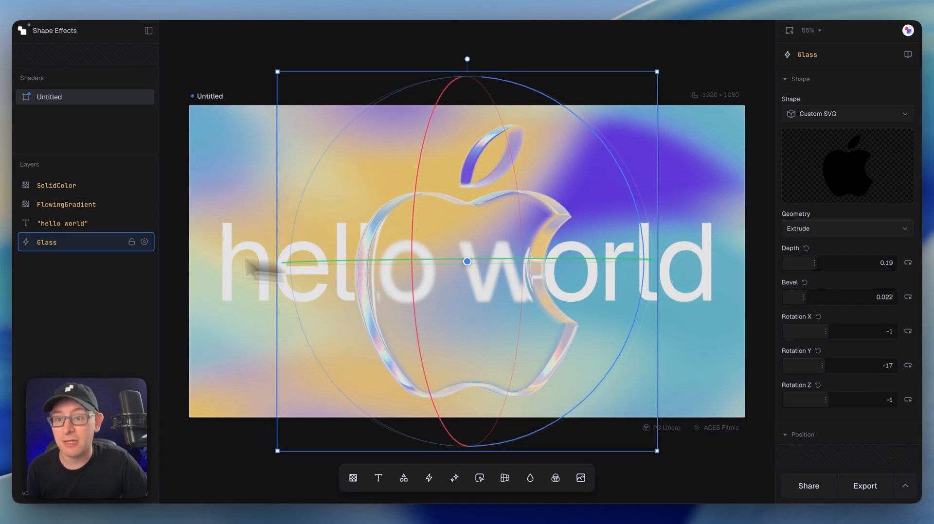
left_click(97, 296)
Duplicate the Untitled shader and delete the FlowingGradient, "hello world" and Glass layers from the copy, keeping only SolidColor
right_click(212, 97)
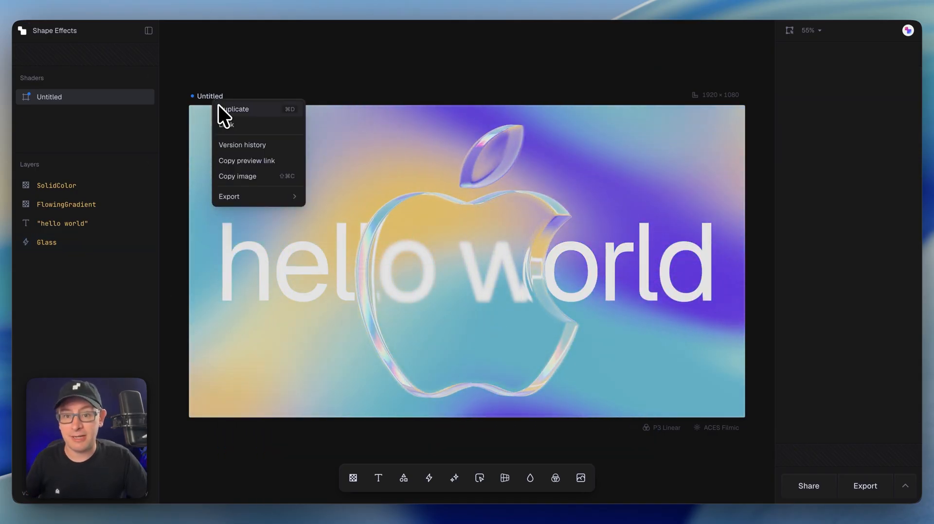
left_click(218, 106)
left_click_drag(599, 375, 390, 387)
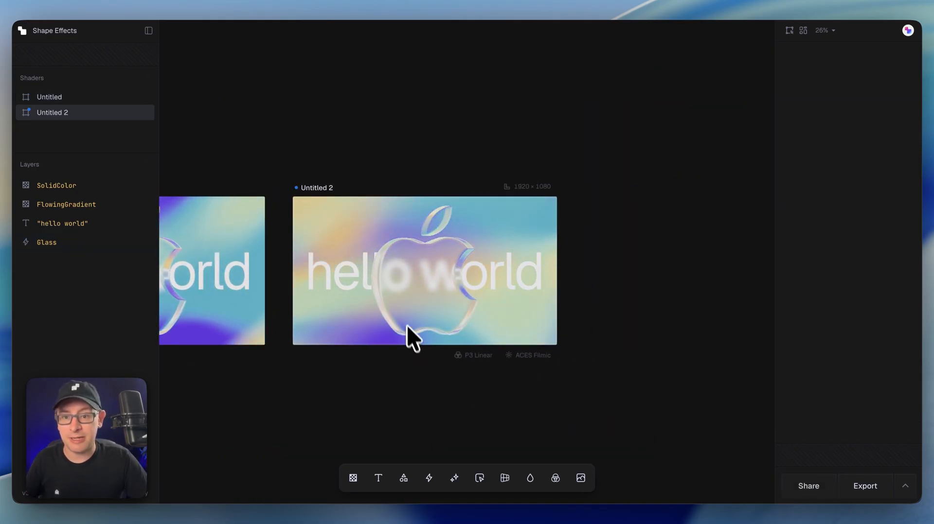
scroll(404, 321, "up", 5)
left_click_drag(316, 398, 355, 435)
left_click_drag(77, 271, 73, 209)
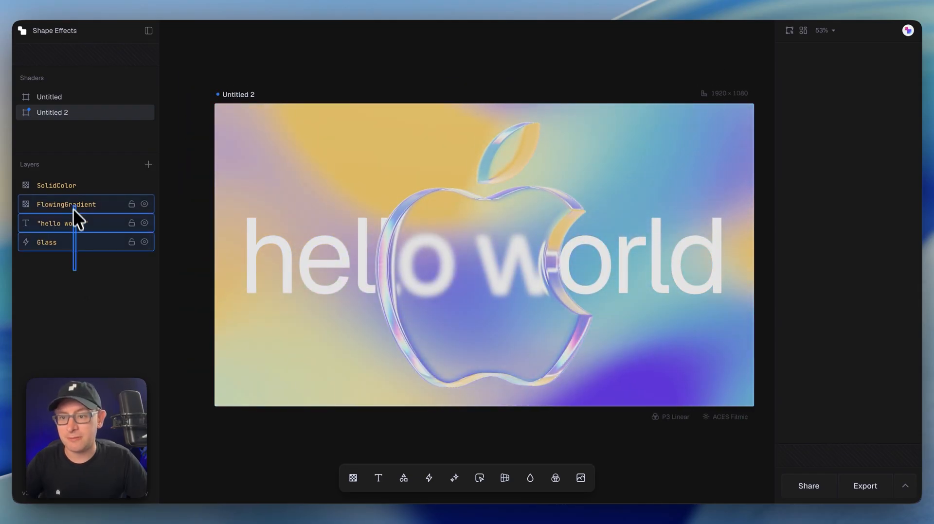
key("Delete")
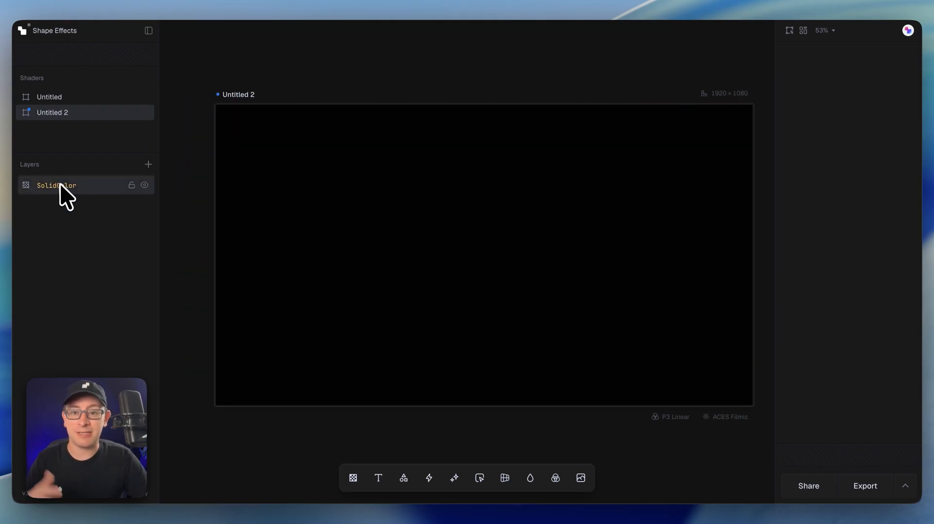
Add a LightEdge shape effect above the SolidColor layer in the Untitled 2 shader
left_click(60, 183)
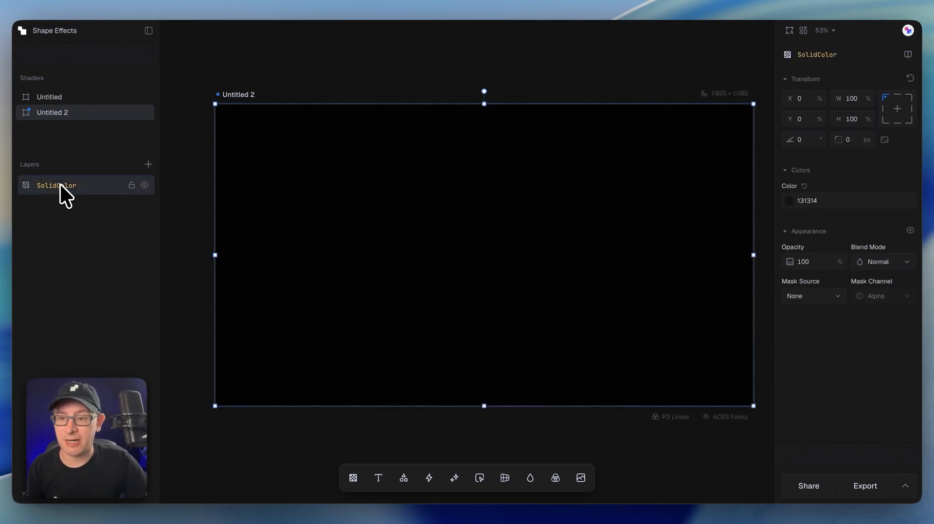
left_click(66, 221)
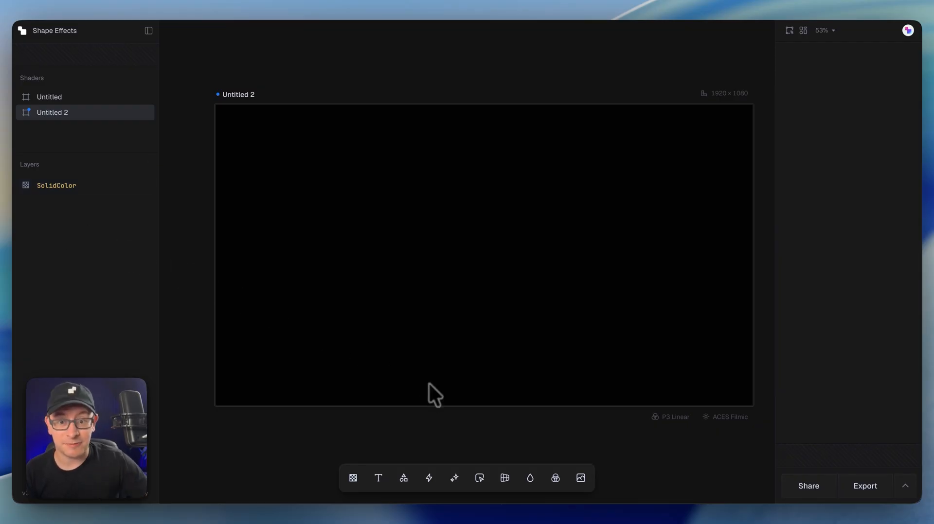
left_click(429, 478)
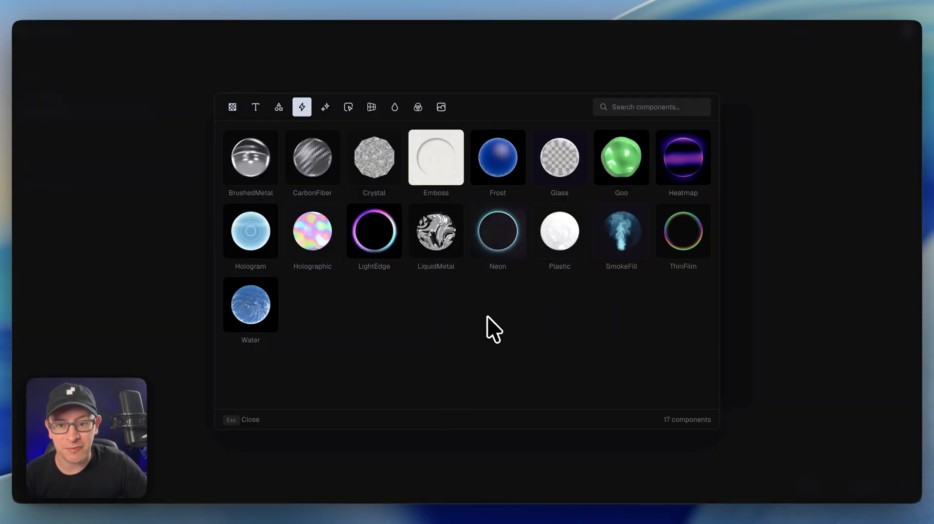
left_click(378, 239)
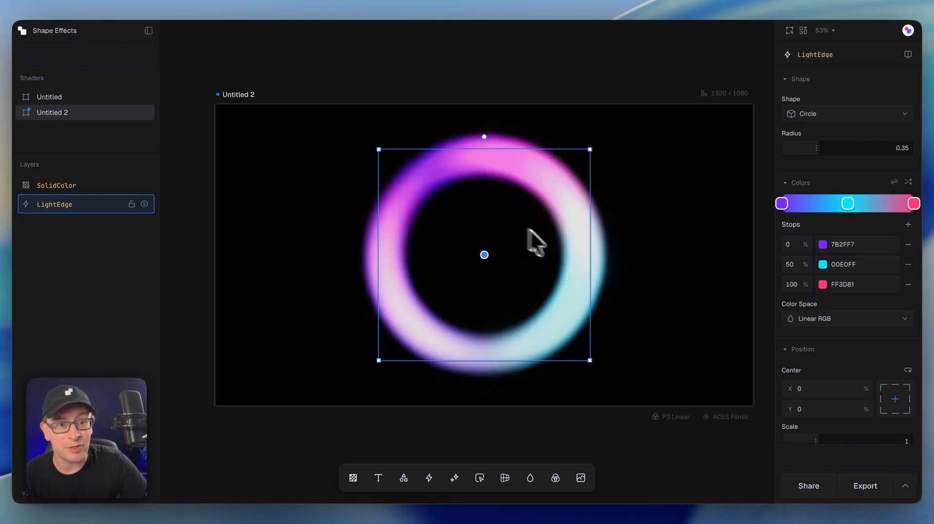
Try Octahedron as the shape of the LightEdge effect
left_click(815, 116)
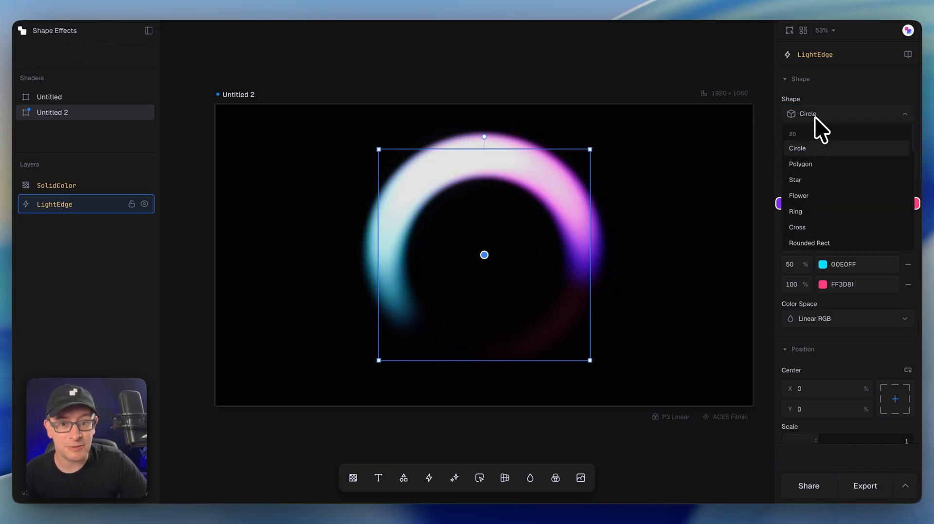
scroll(825, 202, "down", 5)
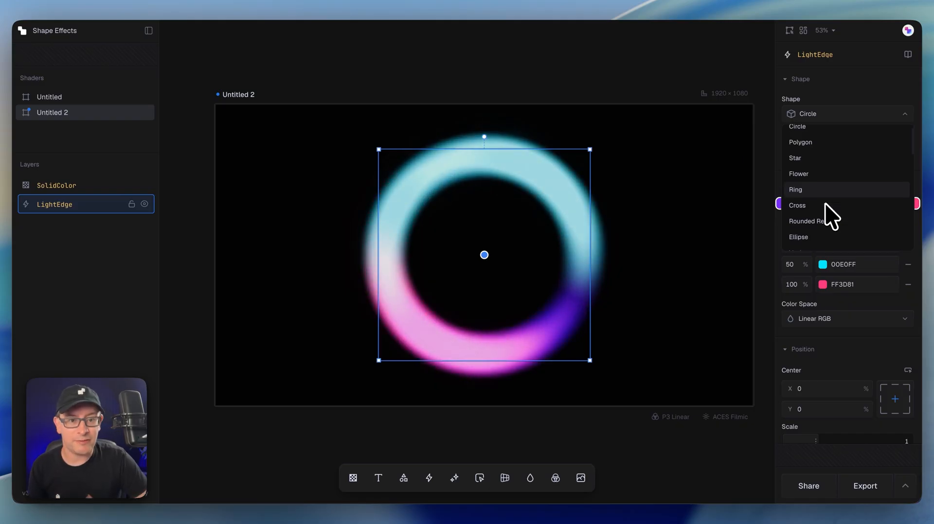
scroll(822, 202, "down", 3)
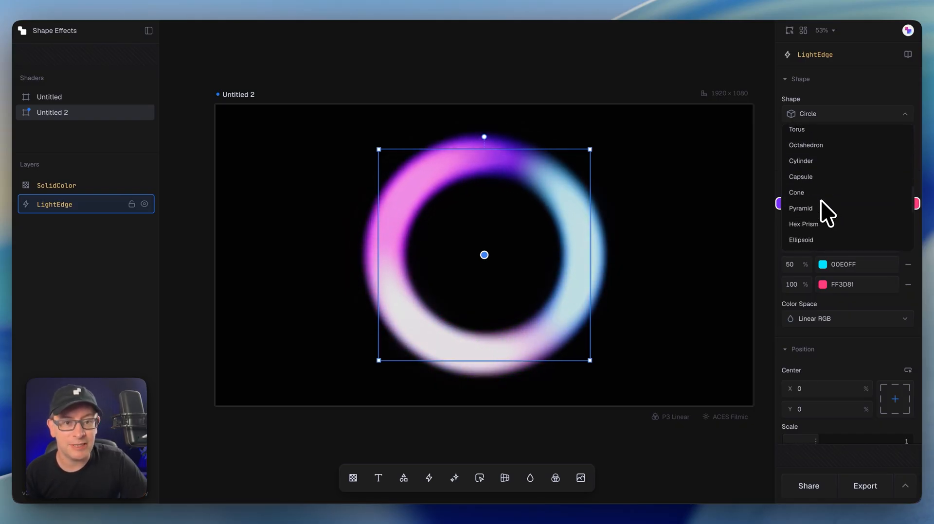
left_click(807, 145)
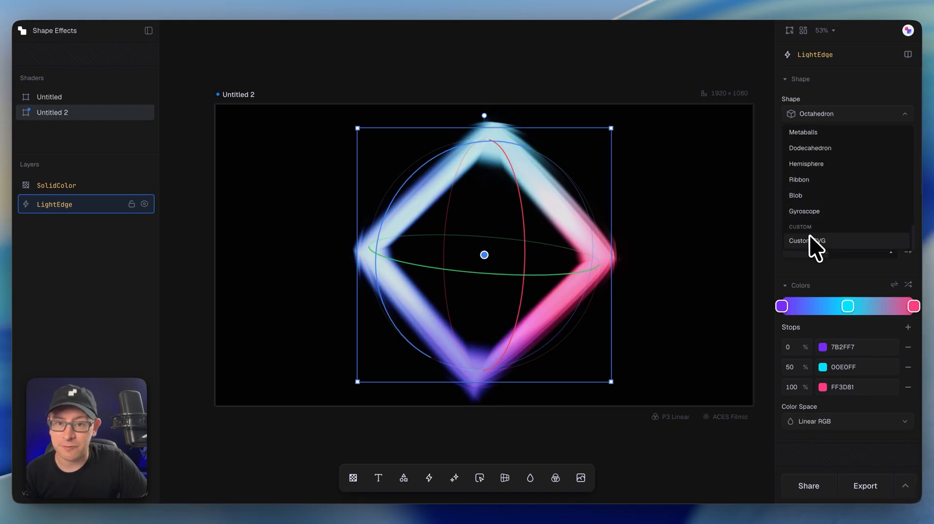
Change the LightEdge shape to Custom SVG with the shaders logo and set its geometry to Extrude
left_click(809, 237)
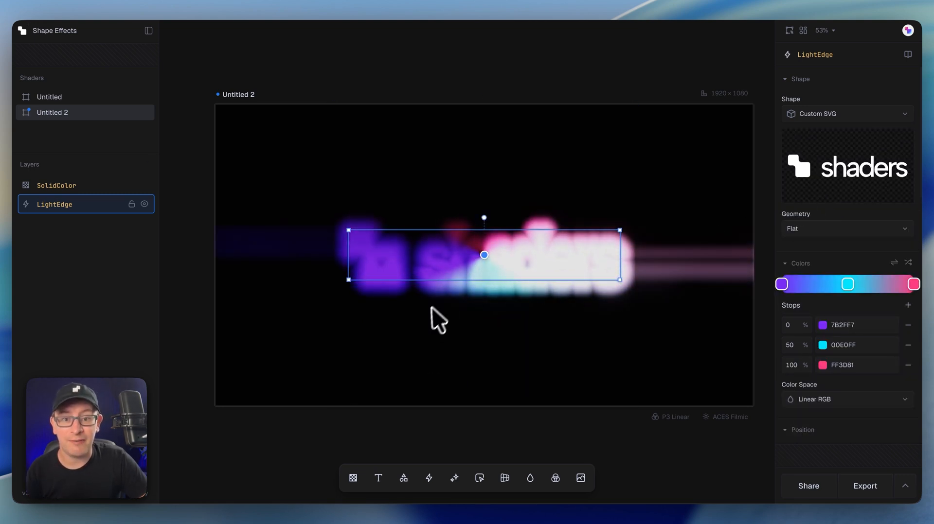
left_click(802, 265)
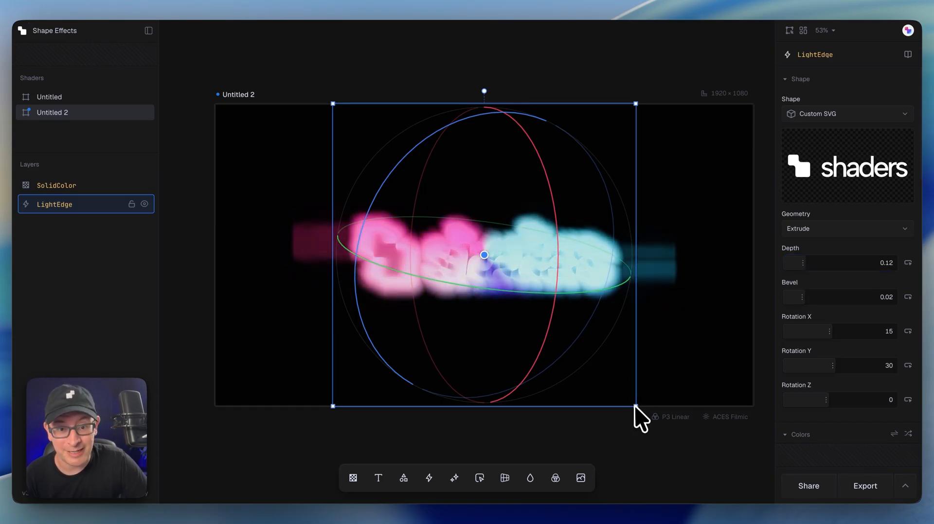
Scale the extruded logo to about 1.23, turn it to face front with X and Y rotation 0, and set its depth to about 0.315
left_click_drag(644, 414, 735, 504)
left_click_drag(586, 319, 534, 267)
left_click_drag(804, 265, 839, 267)
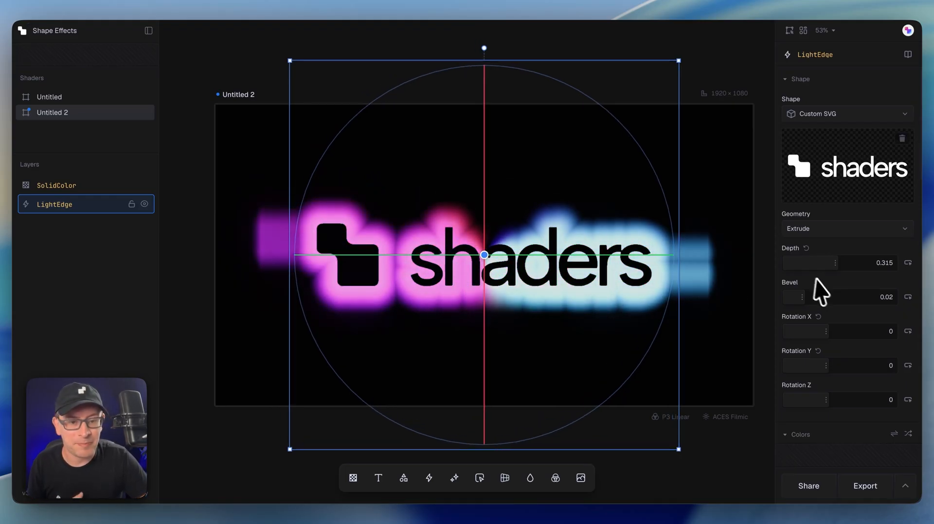
Set the LightEdge border thickness to about 0.47 and its softness to about 0.83
scroll(817, 287, "down", 10)
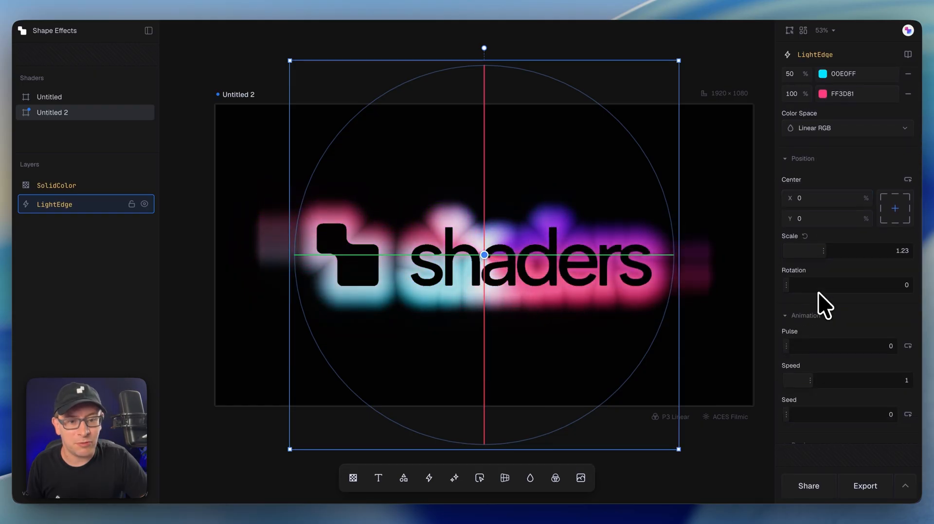
scroll(819, 292, "down", 5)
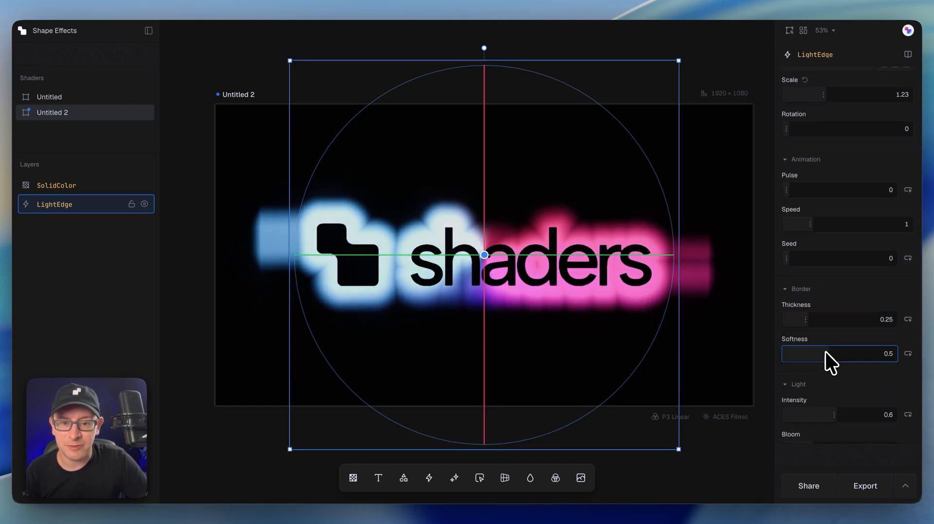
mouse_move(825, 351)
left_mouse_down()
mouse_move(850, 350)
mouse_move(838, 351)
left_mouse_up()
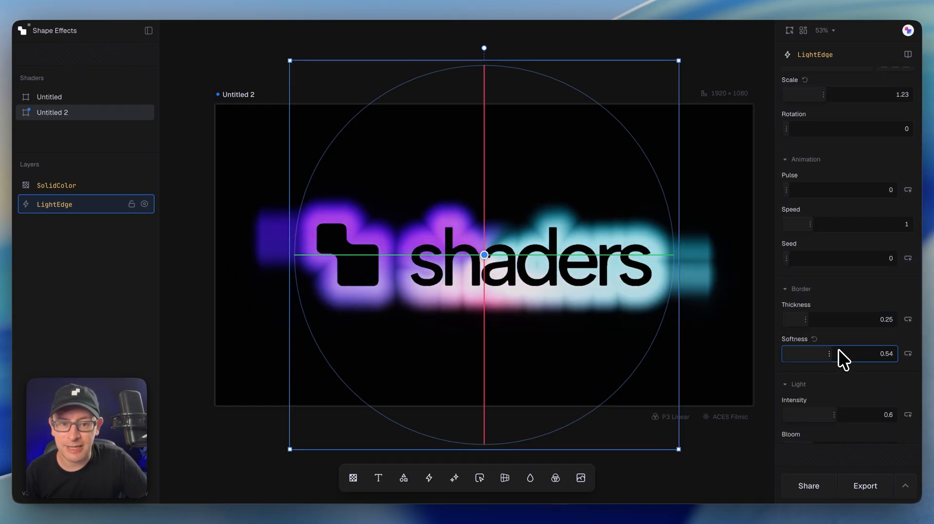
left_click_drag(804, 319, 834, 319)
left_click_drag(831, 317, 827, 318)
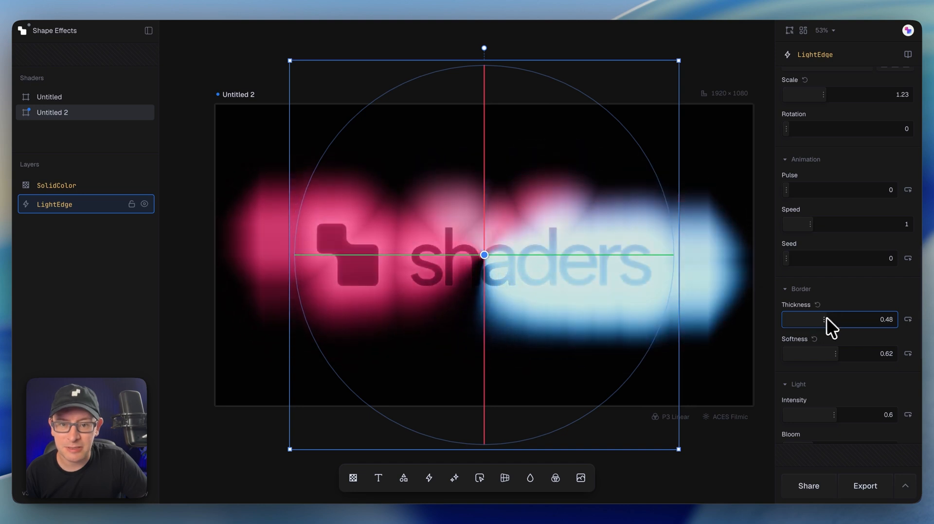
mouse_move(833, 354)
left_mouse_down()
mouse_move(823, 355)
mouse_move(841, 352)
left_mouse_up()
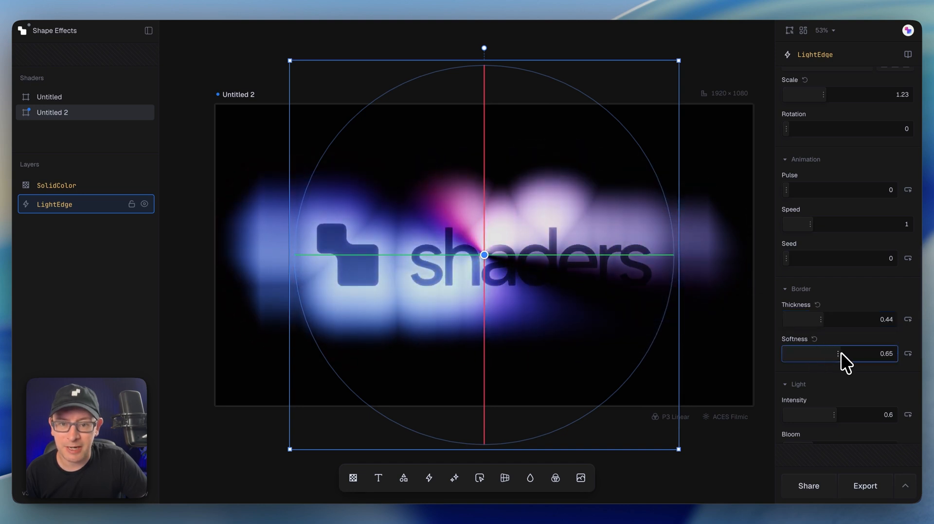
left_click_drag(822, 322, 827, 322)
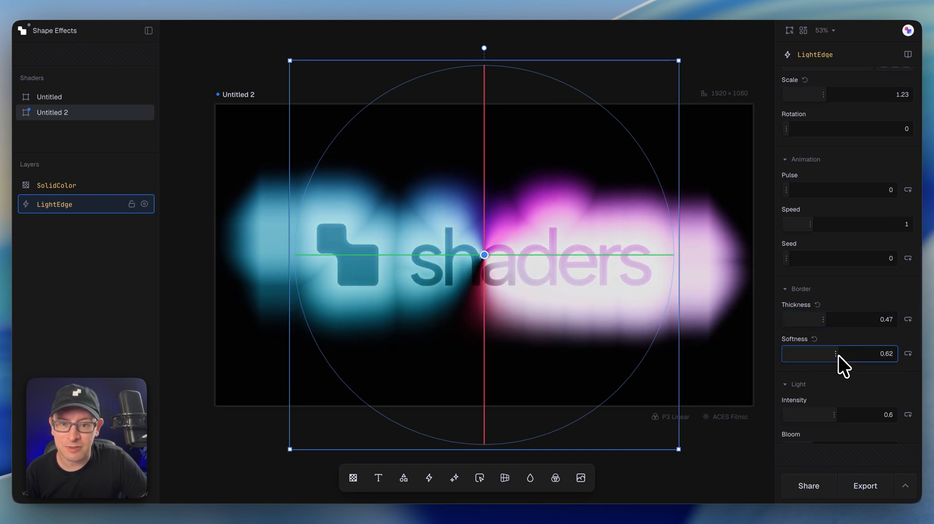
left_click_drag(839, 355, 854, 355)
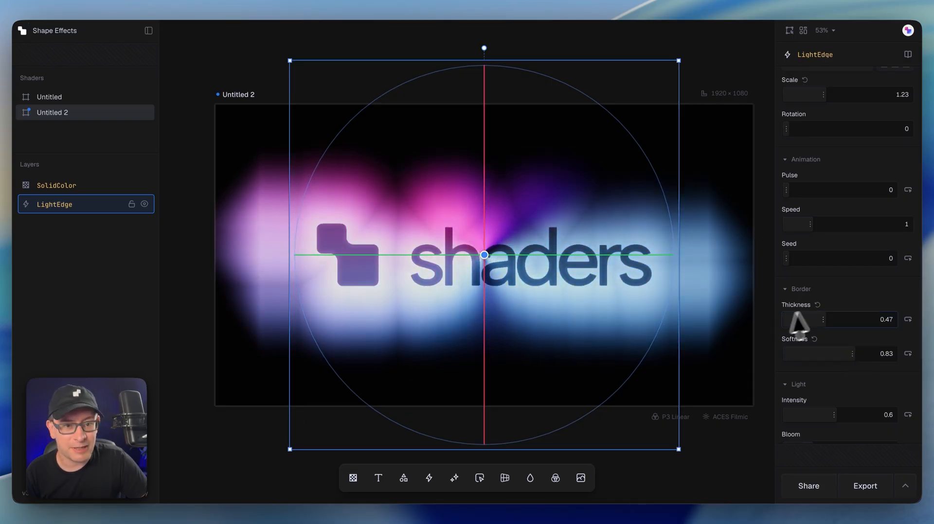
Set the LightEdge color space to OKLAB, look at the shader's tone mapping options and deselect the layer
scroll(803, 319, "up", 2)
scroll(805, 319, "down", 10)
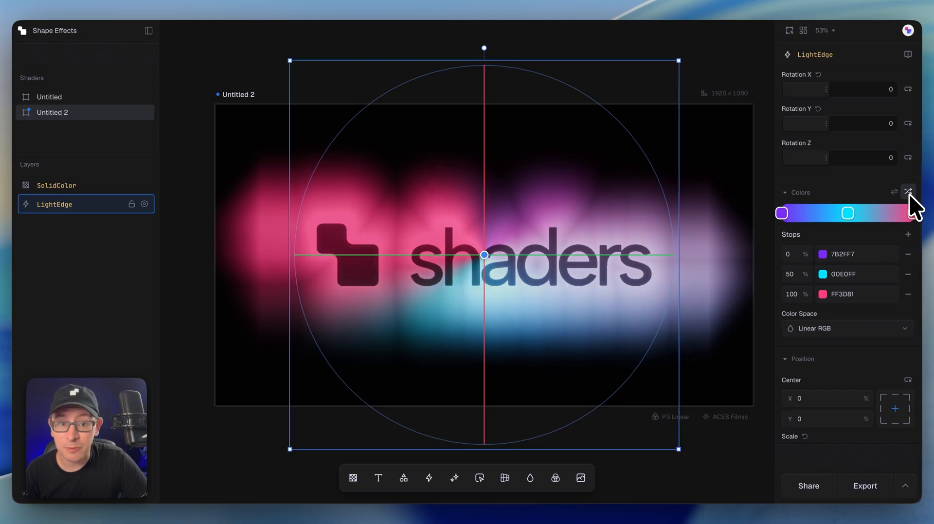
left_click(816, 327)
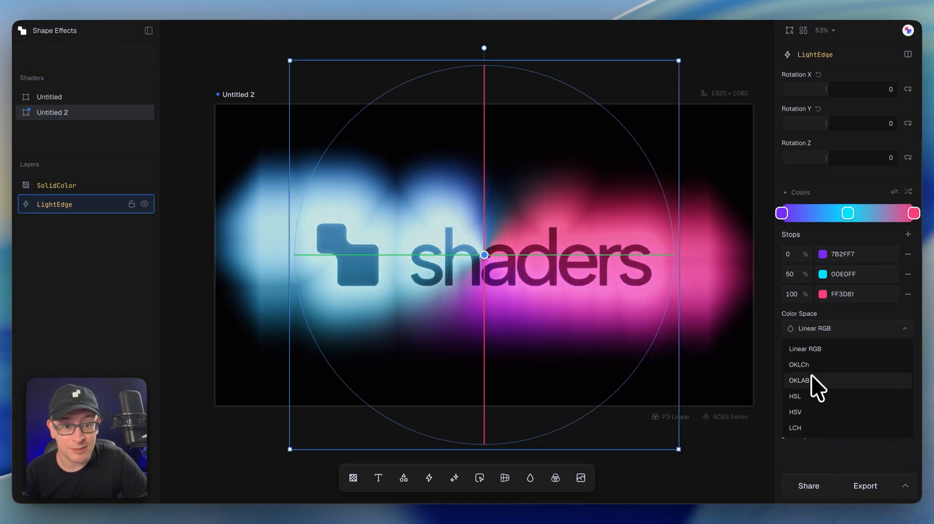
left_click(811, 377)
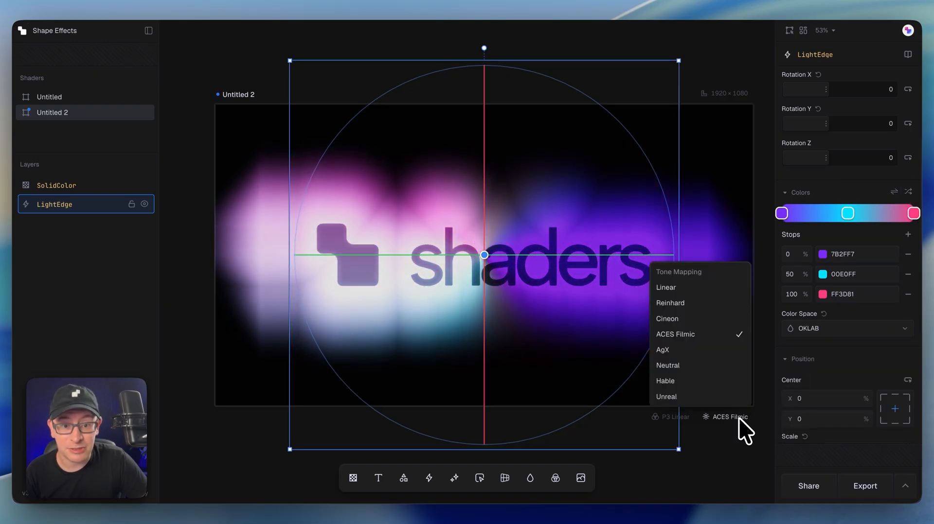
left_click(726, 462)
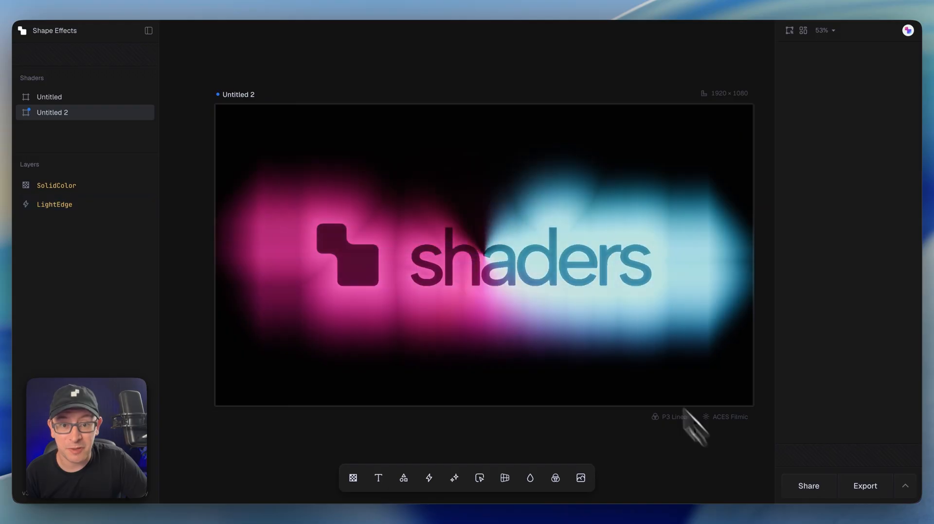
Randomize the LightEdge gradient colors repeatedly until the palette is blue, dark teal and orange
left_click(533, 271)
scroll(837, 253, "down", 10)
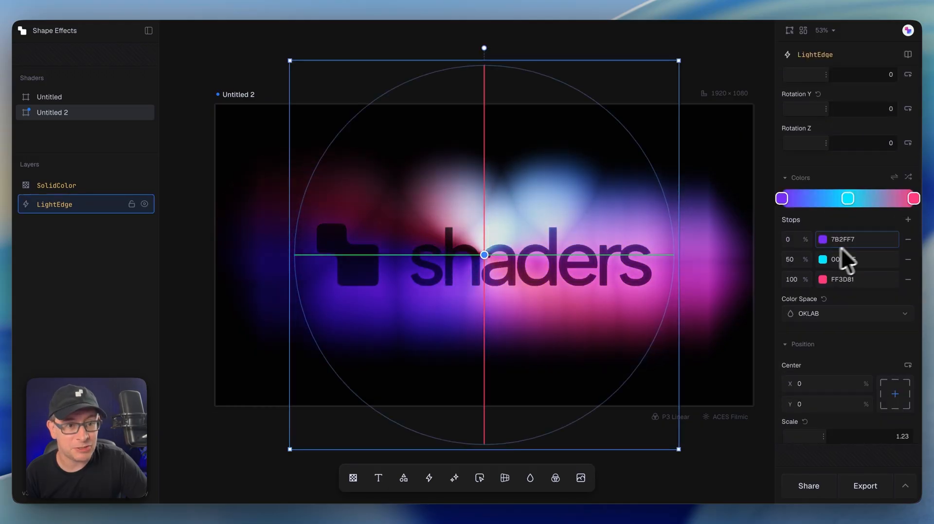
left_click(908, 176)
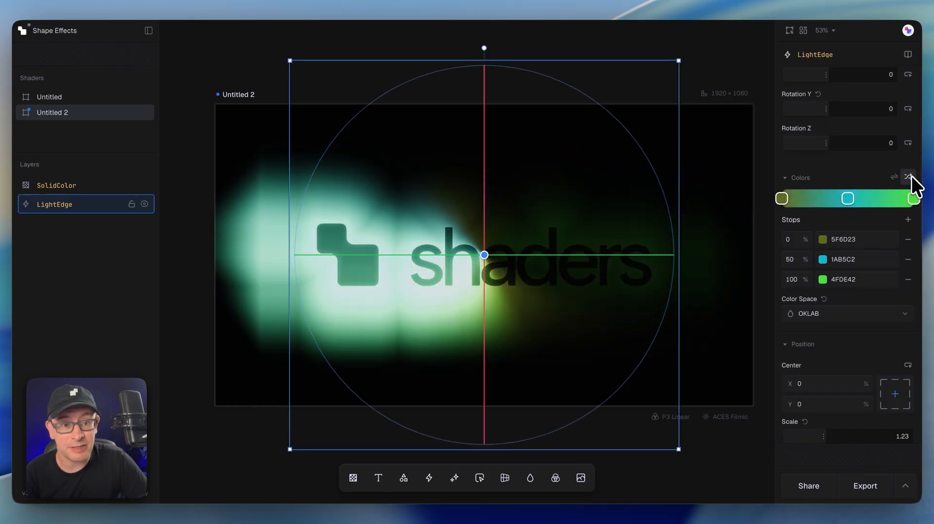
left_click(911, 175)
left_click(908, 176)
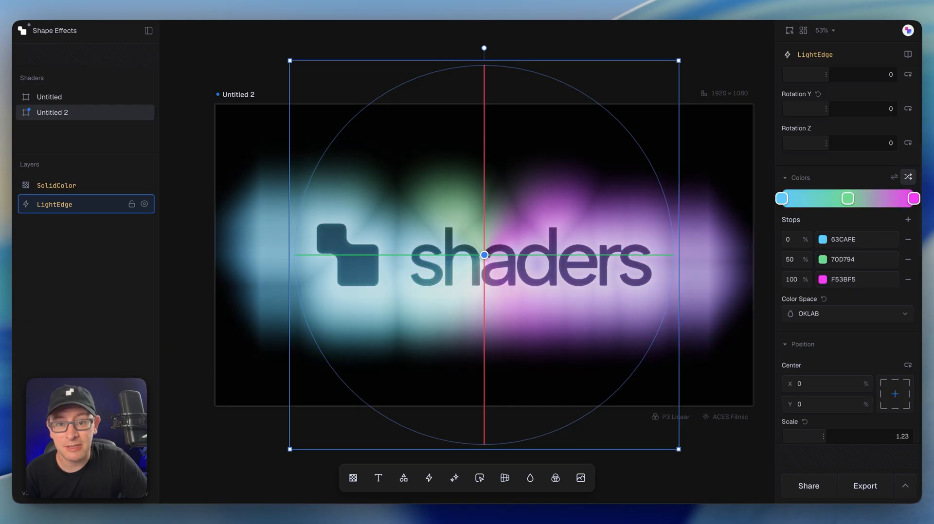
left_click(909, 176)
left_click(908, 176)
left_click(908, 177)
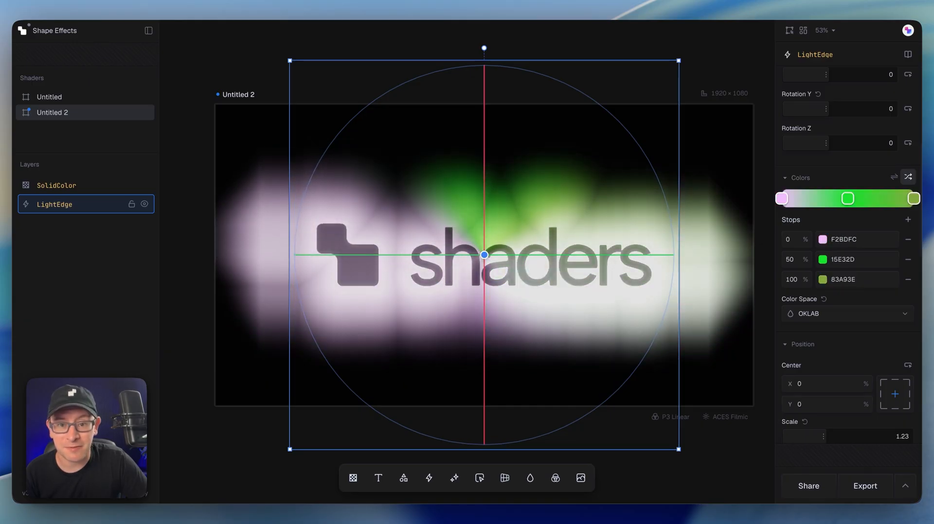
left_click(907, 176)
left_click(908, 177)
left_click(908, 177)
left_click(908, 177)
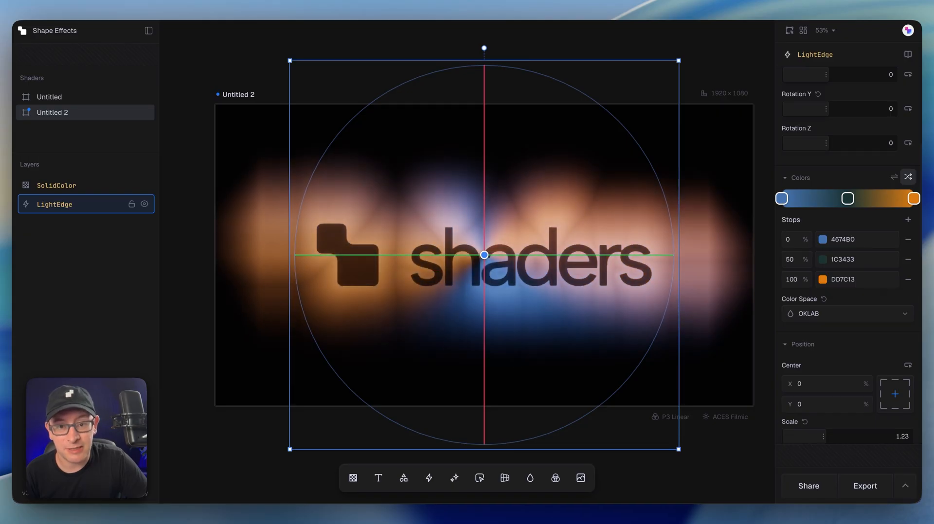
Recolor the LightEdge gradient's middle stop to purple 792AF7 and its end stop to bright orange FF9514
left_click(848, 198)
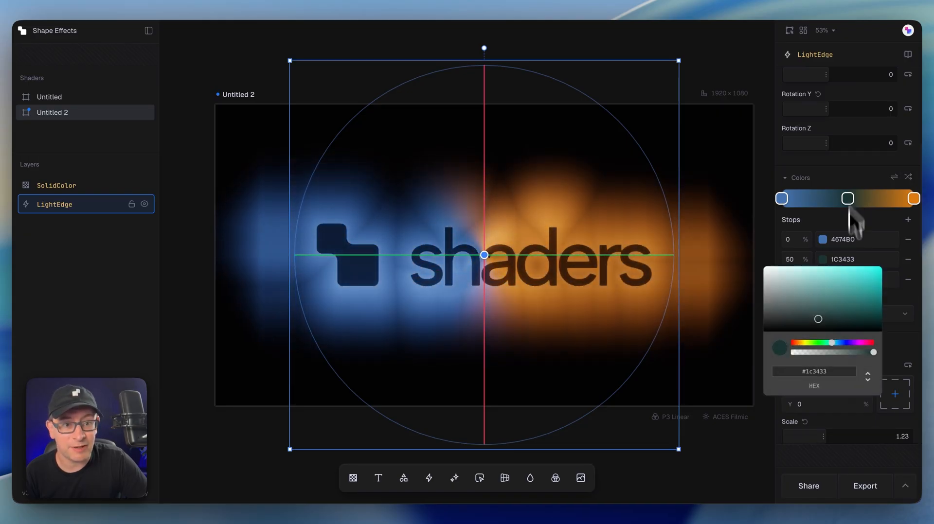
left_click(849, 291)
left_click_drag(849, 290, 862, 269)
left_click_drag(849, 342, 851, 342)
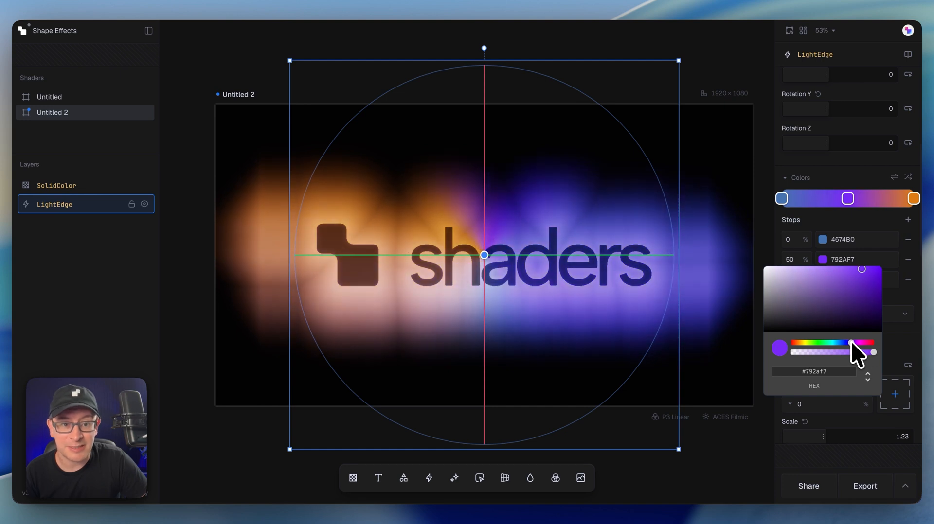
left_click(914, 198)
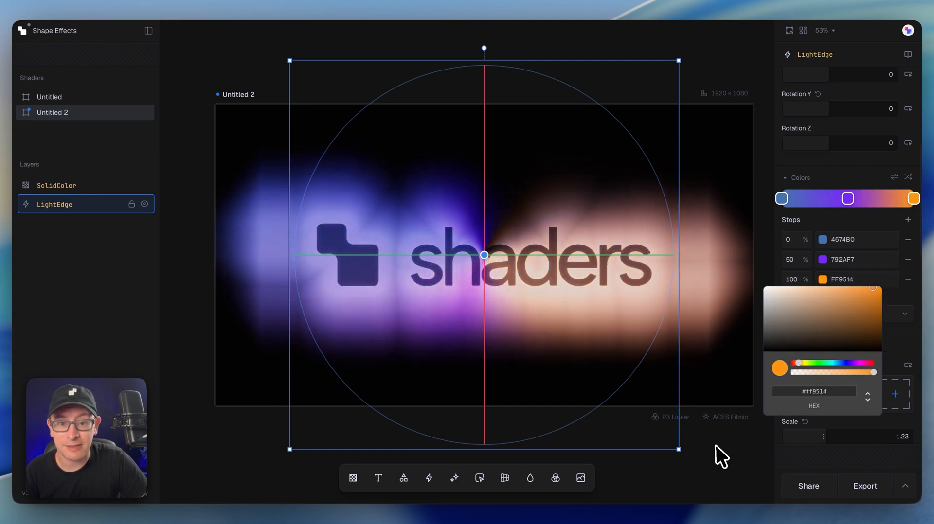
left_click(716, 445)
Tilt the extruded LightEdge logo around its X axis to about -42 degrees
left_click(546, 291)
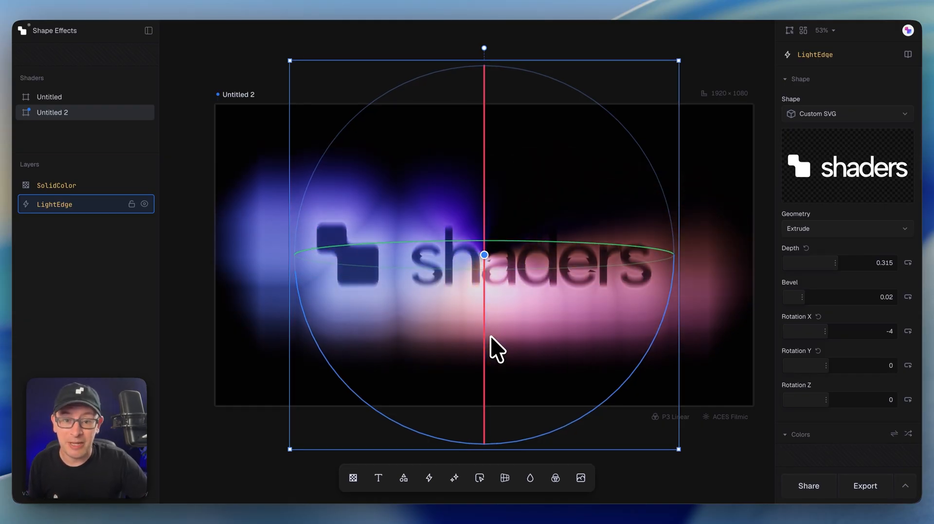
left_click_drag(491, 337, 499, 270)
mouse_move(824, 334)
left_mouse_down()
mouse_move(812, 333)
mouse_move(853, 333)
mouse_move(820, 334)
left_mouse_up()
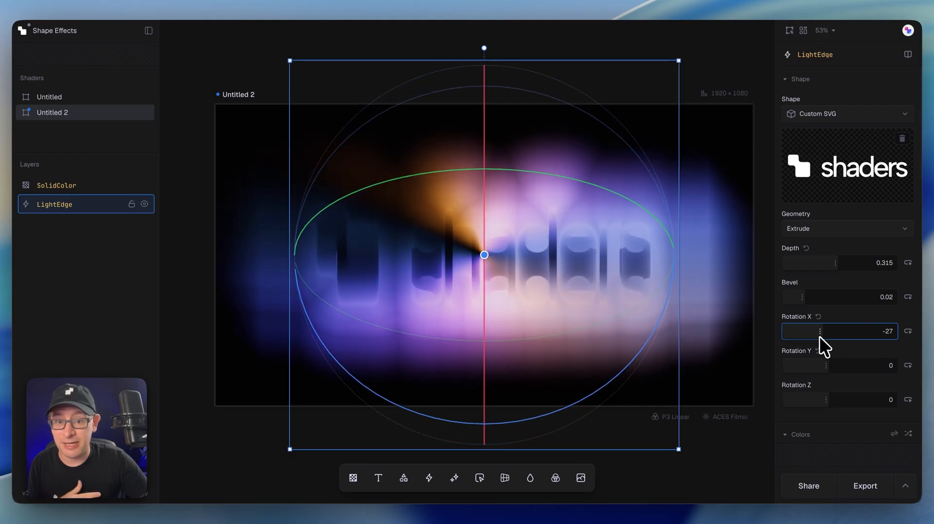
Open the React export code for Untitled 2 and examine the LightEdge component's shape properties in the manual code
left_click(866, 486)
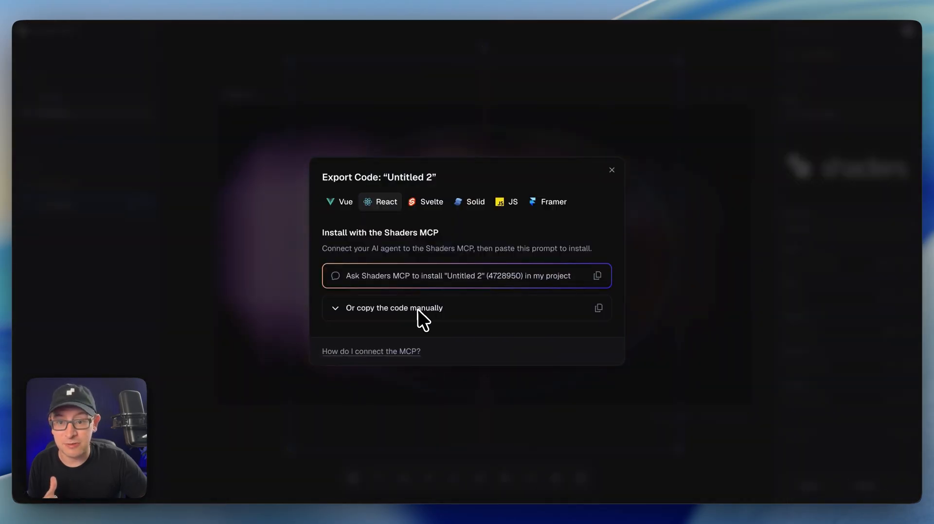
left_click(417, 309)
scroll(421, 314, "down", 5)
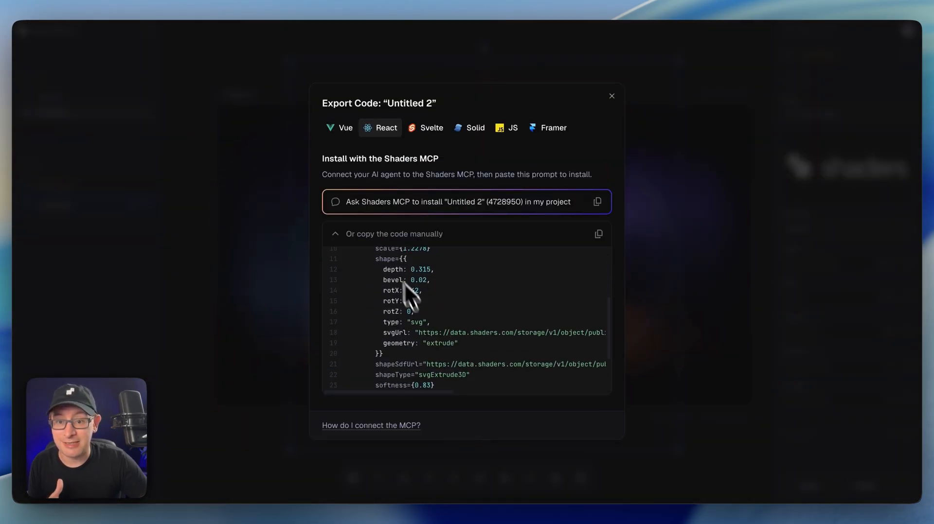
scroll(399, 291, "up", 2)
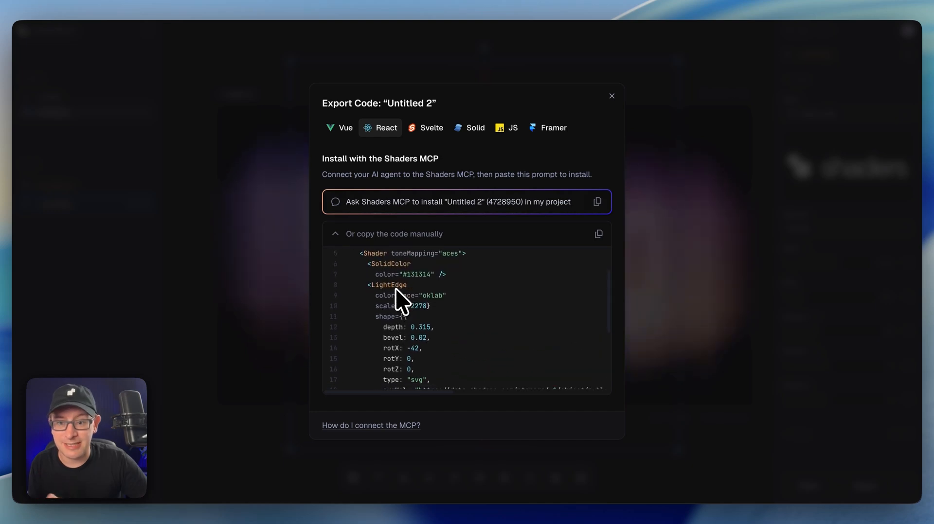
Examine the rotation values in the LightEdge component's exported shape properties, and close the export code
scroll(394, 292, "down", 3)
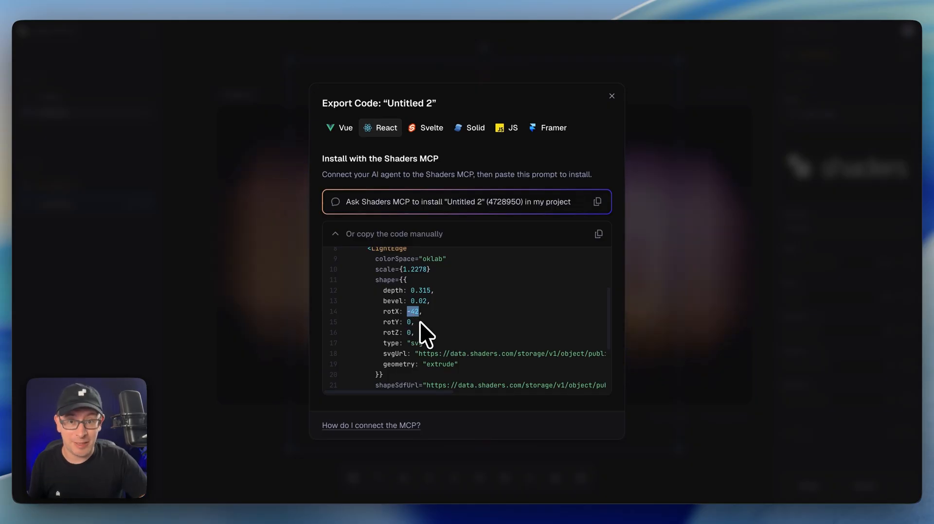
left_click(662, 270)
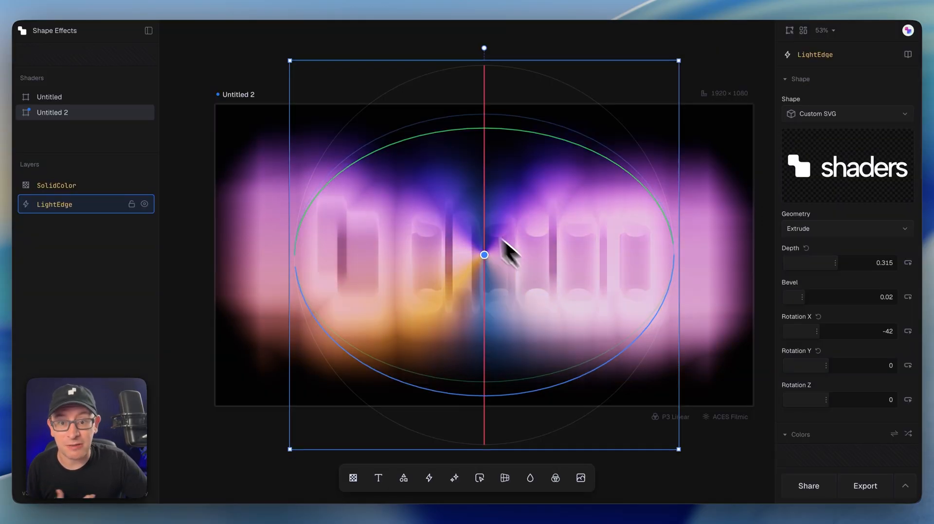
Link the LightEdge logo's Rotation X to vertical pointer movement on the Y axis, ranging from -89 to 0
left_click_drag(502, 240, 465, 318)
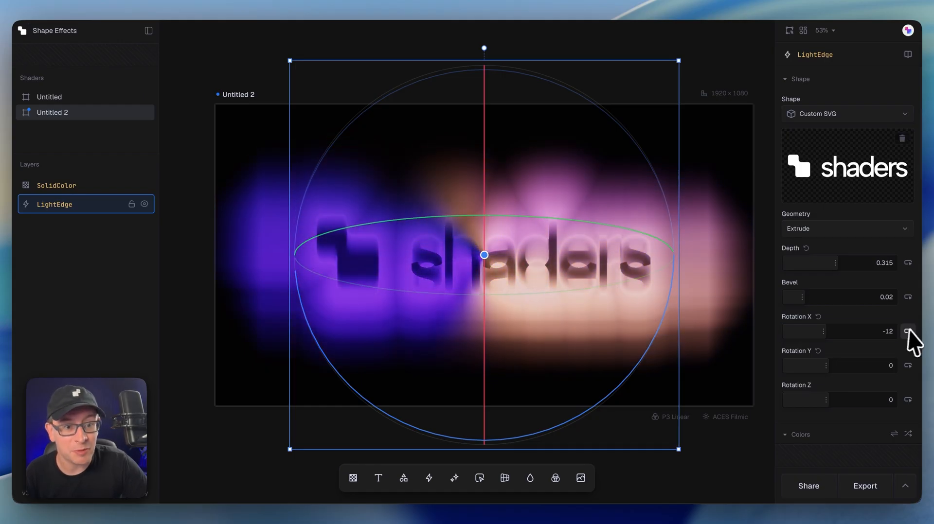
left_click(908, 332)
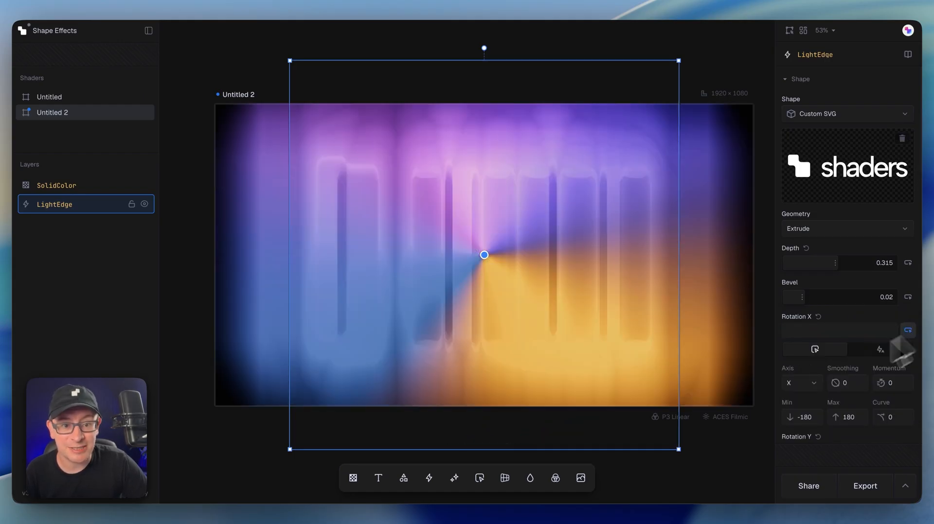
left_click(803, 383)
left_click(798, 365)
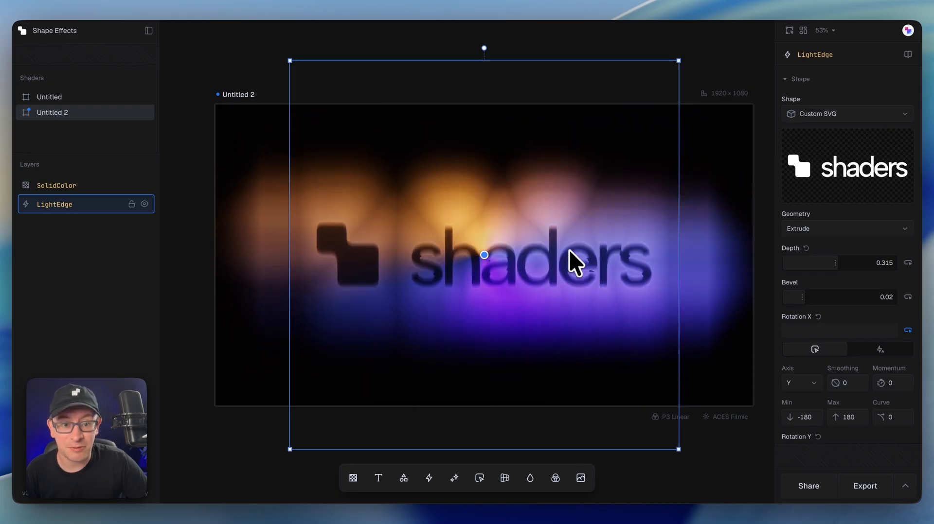
left_click_drag(838, 417, 881, 444)
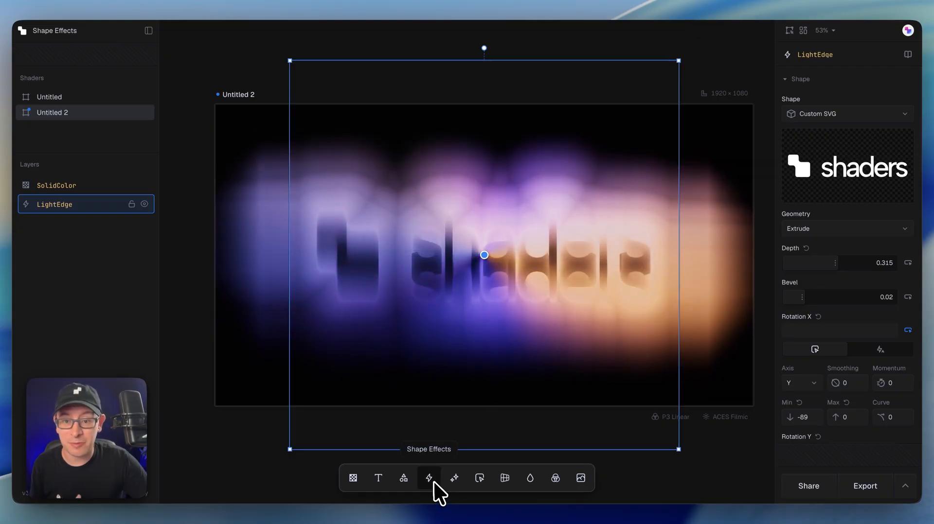
Browse the available shape effects, and delete the LightEdge layer from Untitled 2
left_click(429, 478)
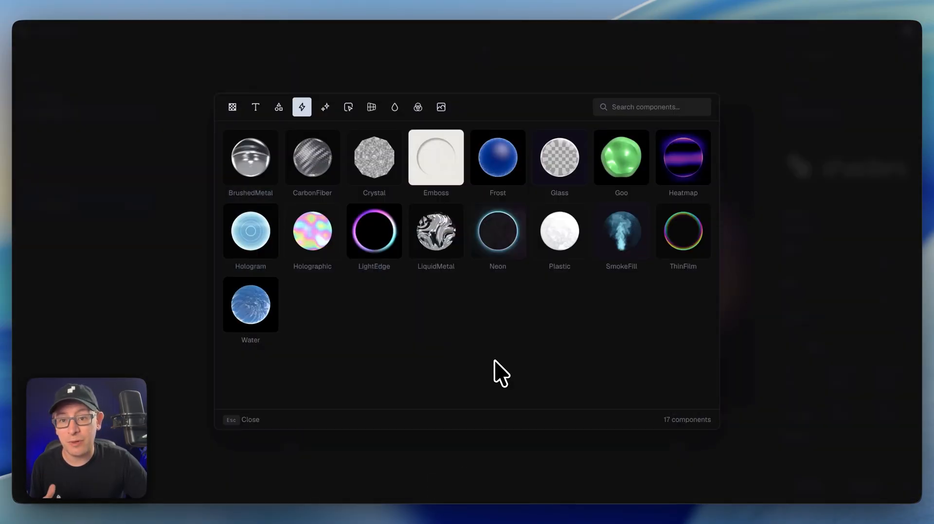
left_click(149, 318)
left_click(98, 267)
left_click(69, 205)
key("BackSpace")
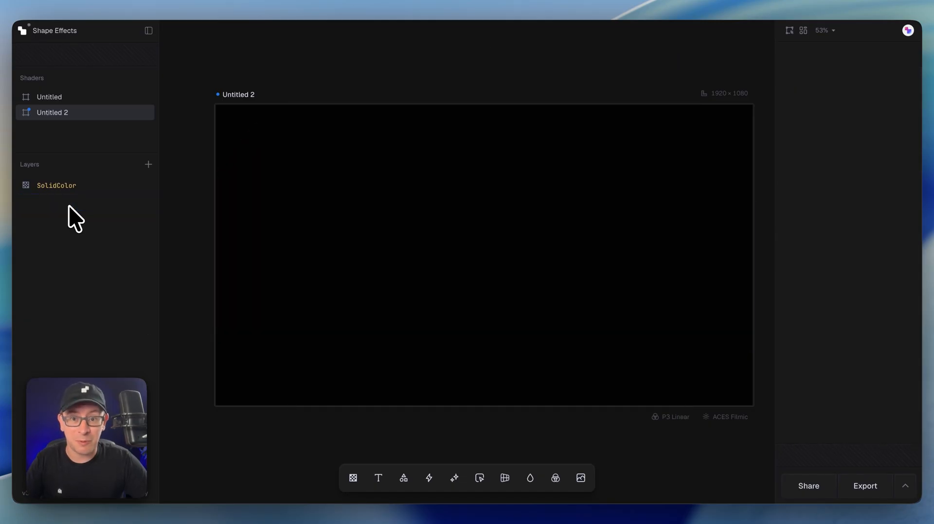
Try out the Heatmap shape effect on the canvas, and remove its layer
left_click(422, 485)
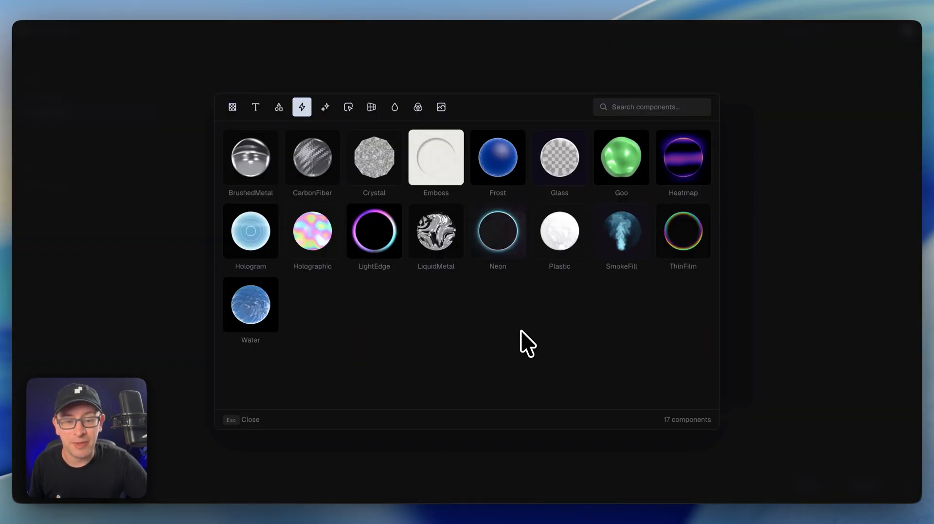
left_click(675, 173)
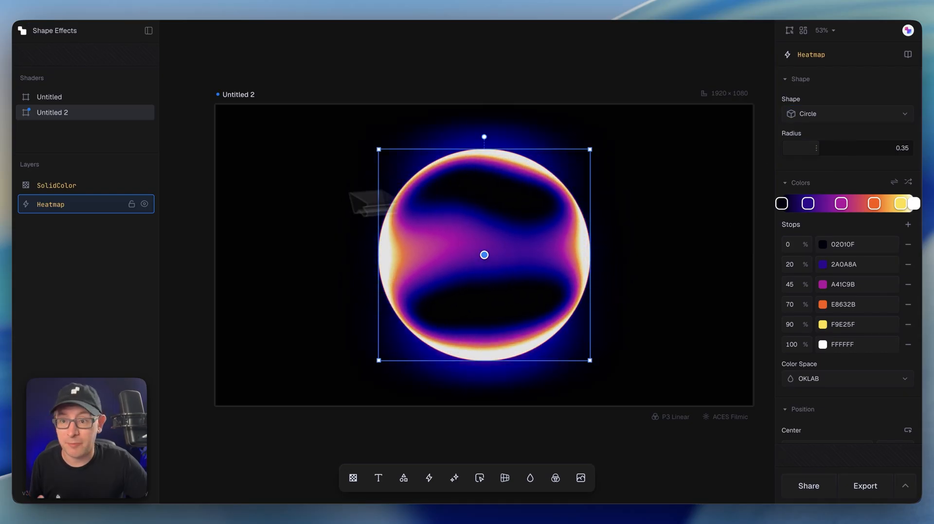
key("BackSpace")
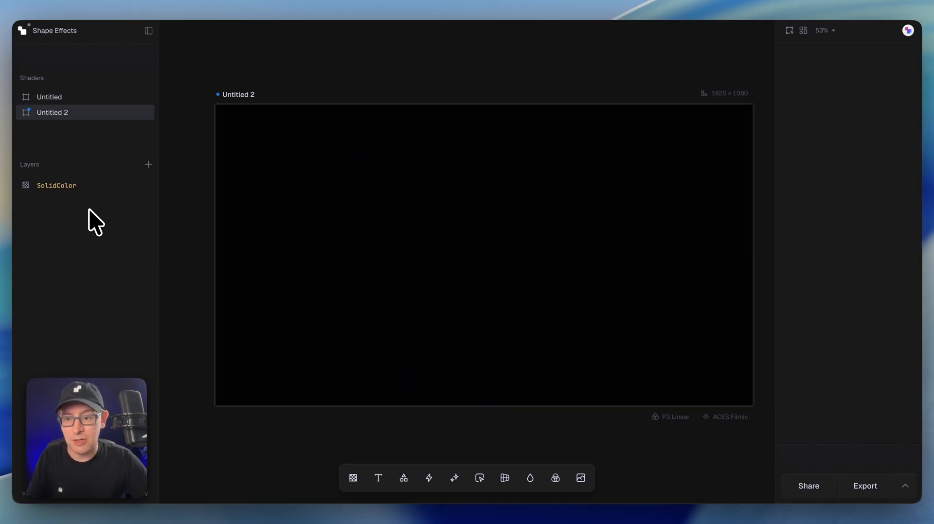
Try out the SmokeFill shape effect by moving its emission point within the circle, and remove its layer
left_click(428, 478)
left_click(623, 244)
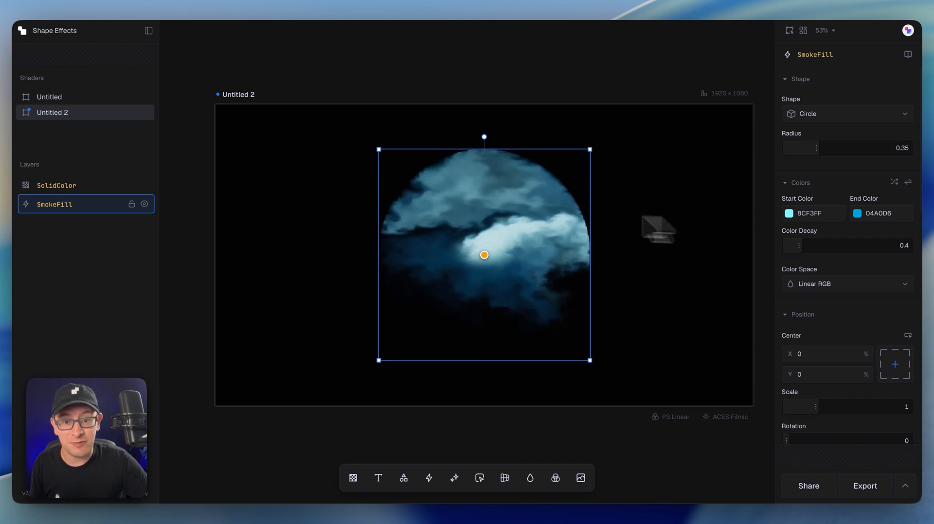
left_click_drag(484, 255, 497, 286)
key("Delete")
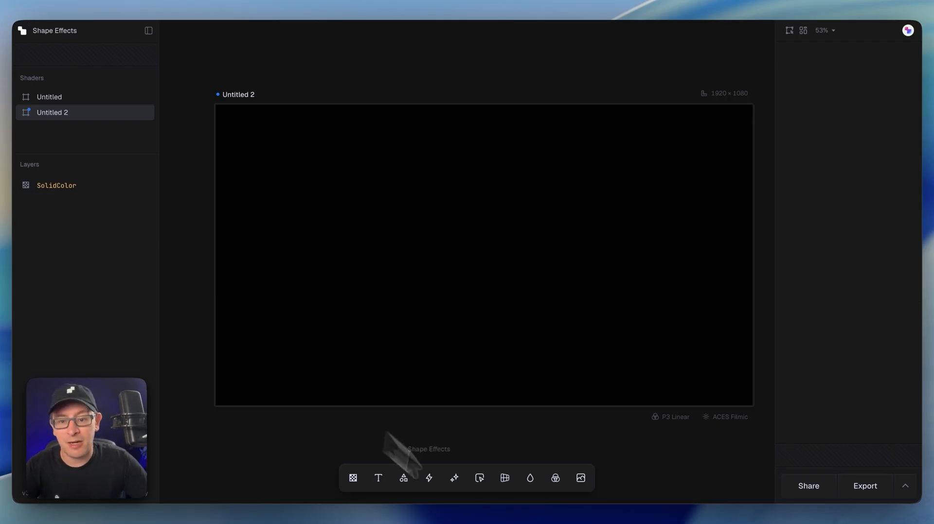
Add a BrushedMetal shape effect to Untitled 2 and set its shape to Metaballs
left_click(436, 481)
left_click(250, 161)
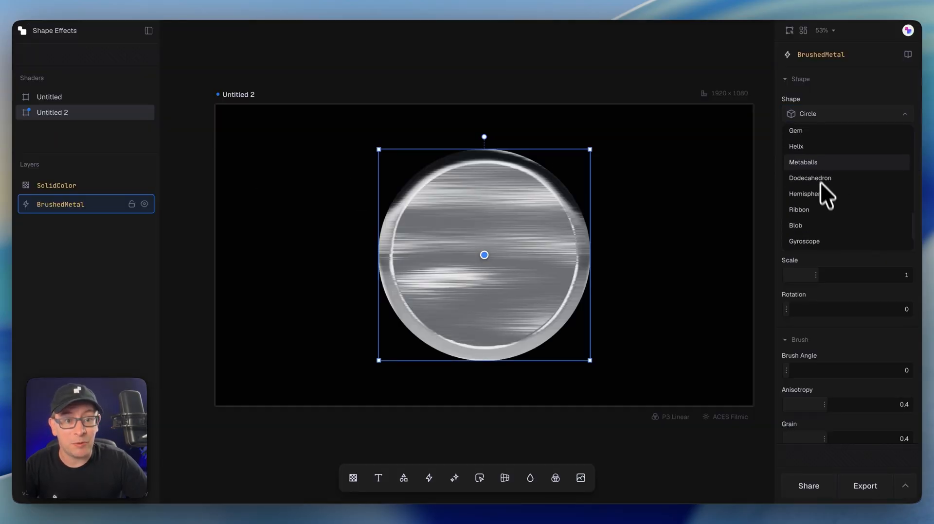
left_click(813, 133)
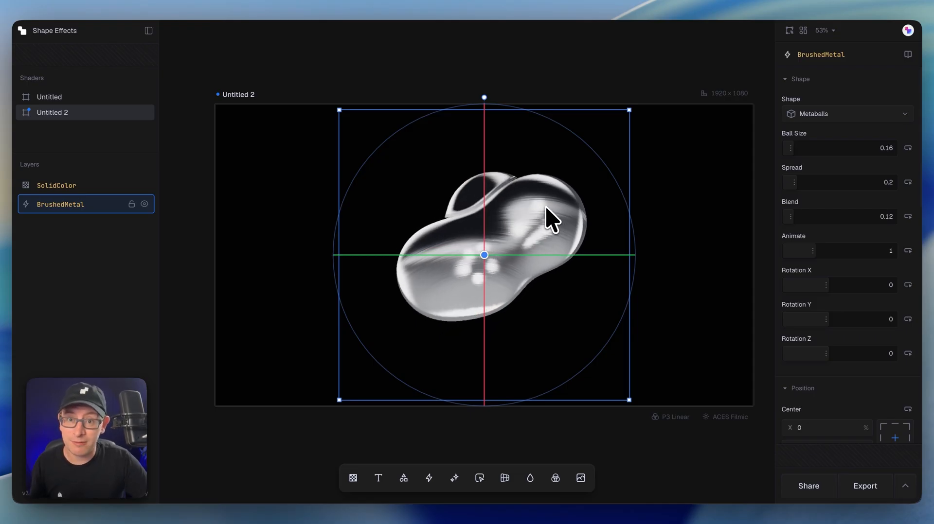
Try BrushedMetal on a Ribbon shape rotated to 87 degrees around X, and delete the layer
left_click(827, 117)
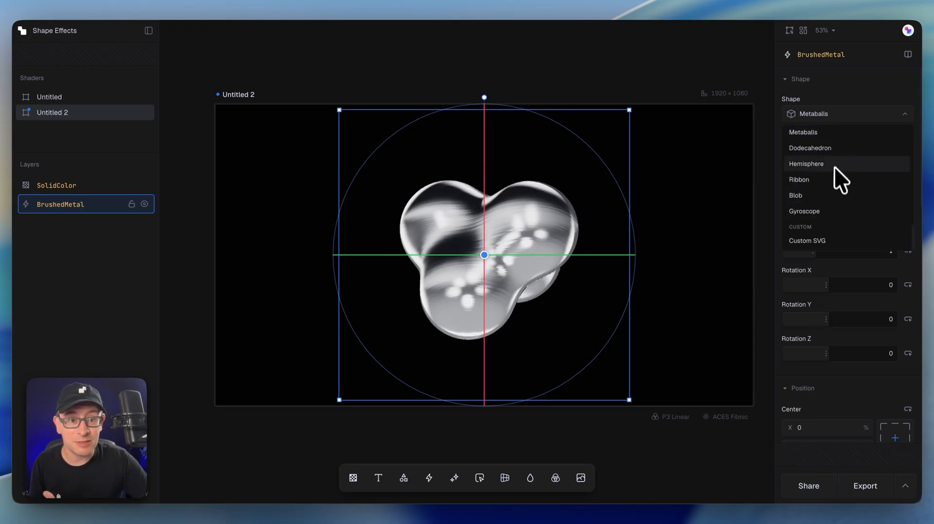
left_click(829, 179)
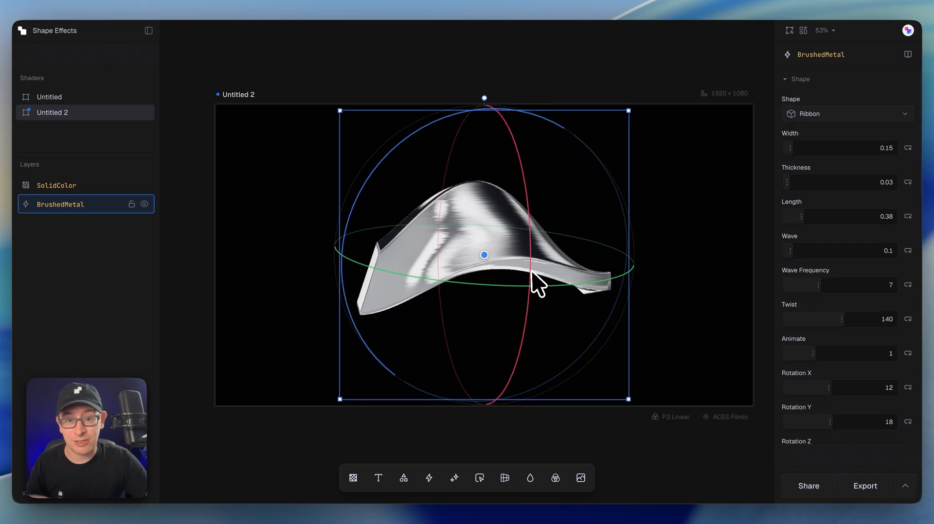
left_click_drag(524, 186, 571, 381)
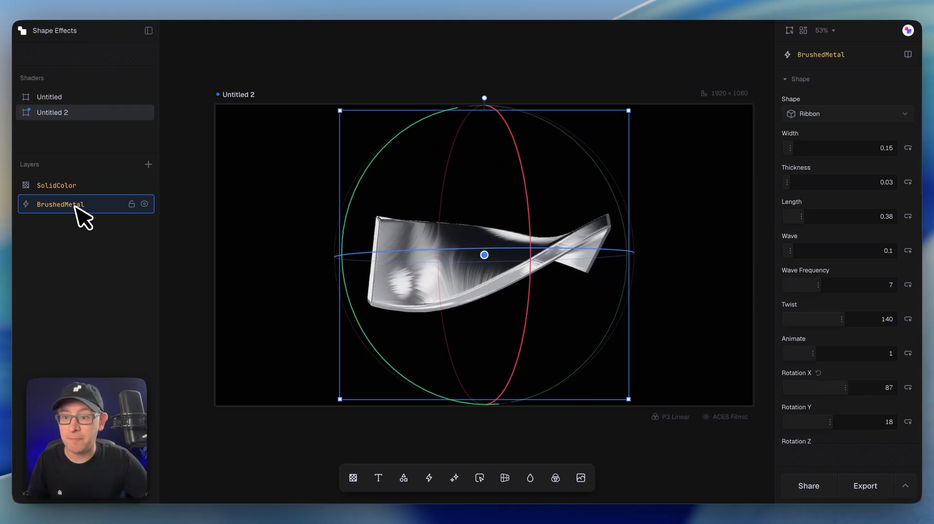
key("Delete")
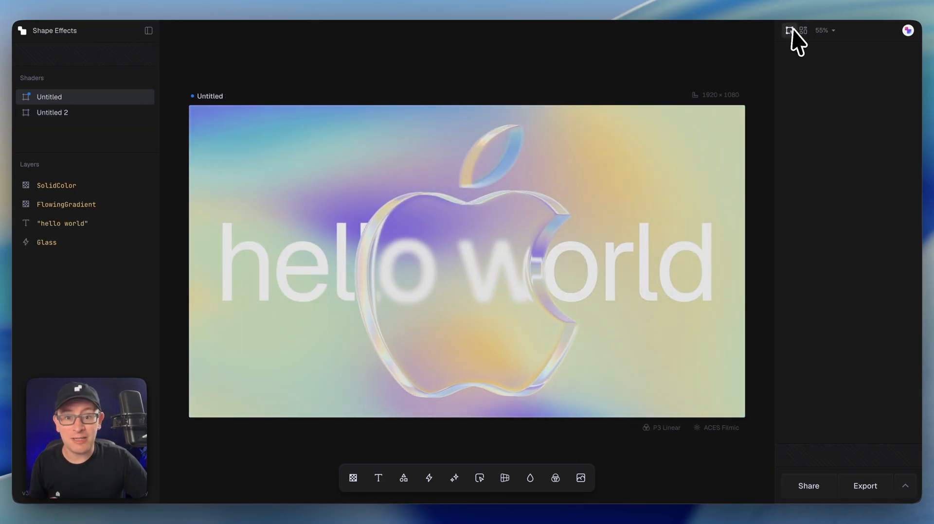
Rotate the glass Apple logo in the Untitled shader around its Y axis to about 39 degrees
left_click(546, 212)
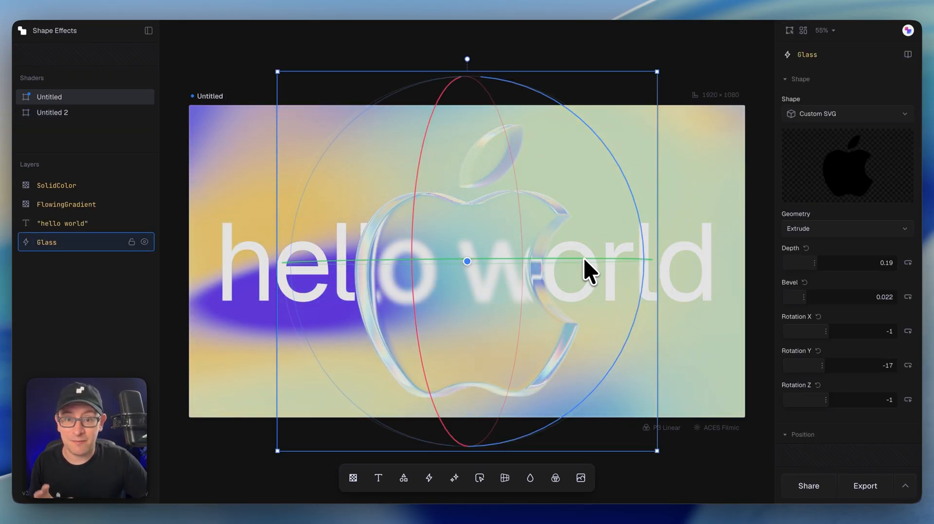
left_click_drag(583, 259, 766, 286)
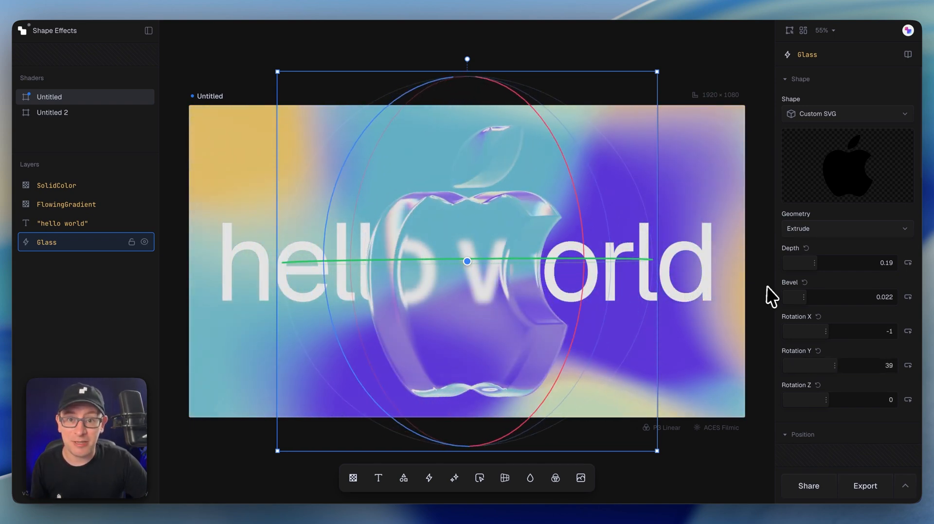